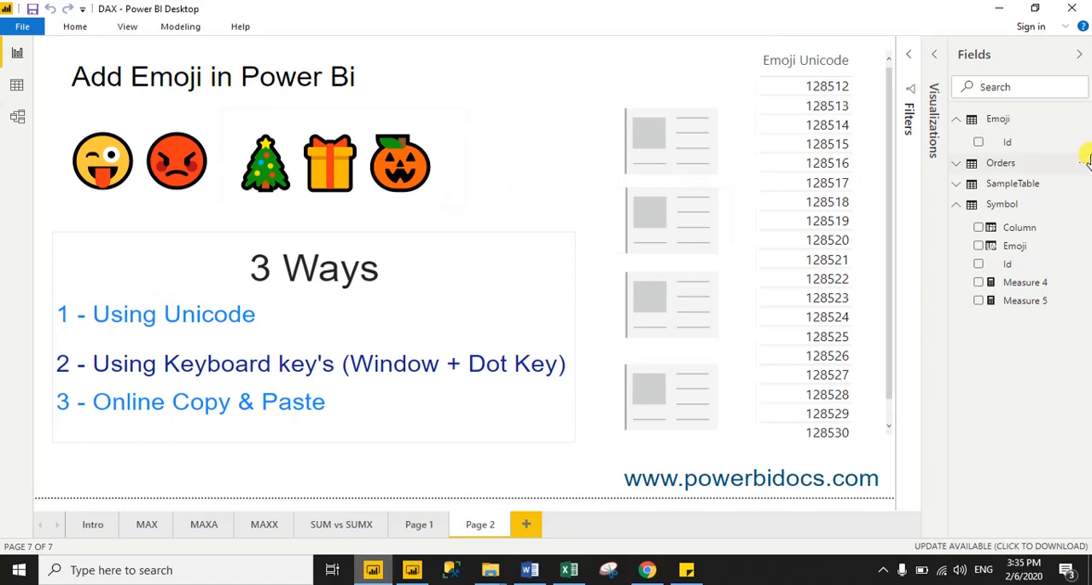
Create a new measure in the Emoji table and name it Emoji 1
right_click(981, 118)
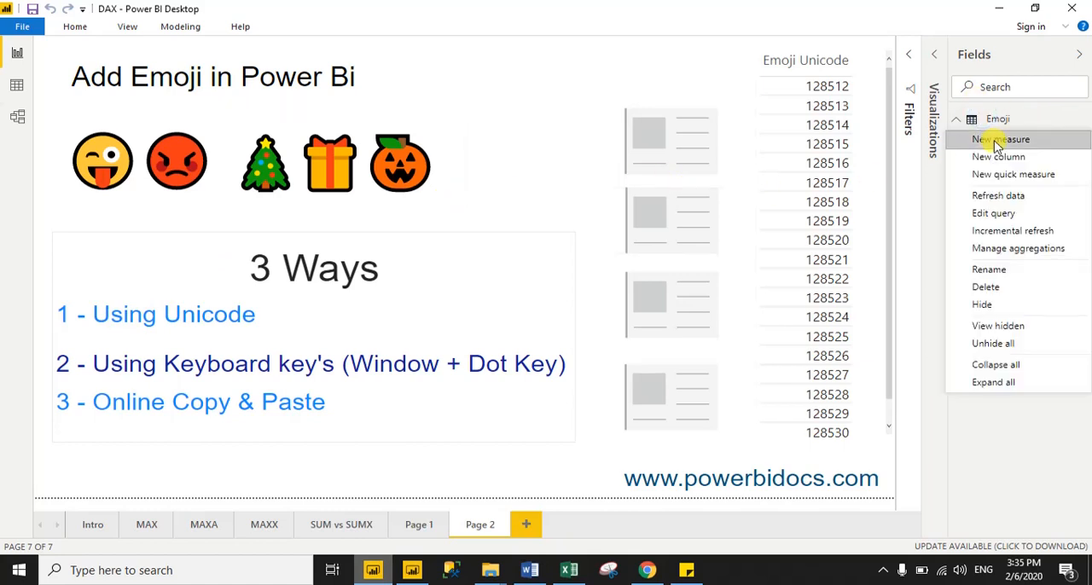
click(996, 141)
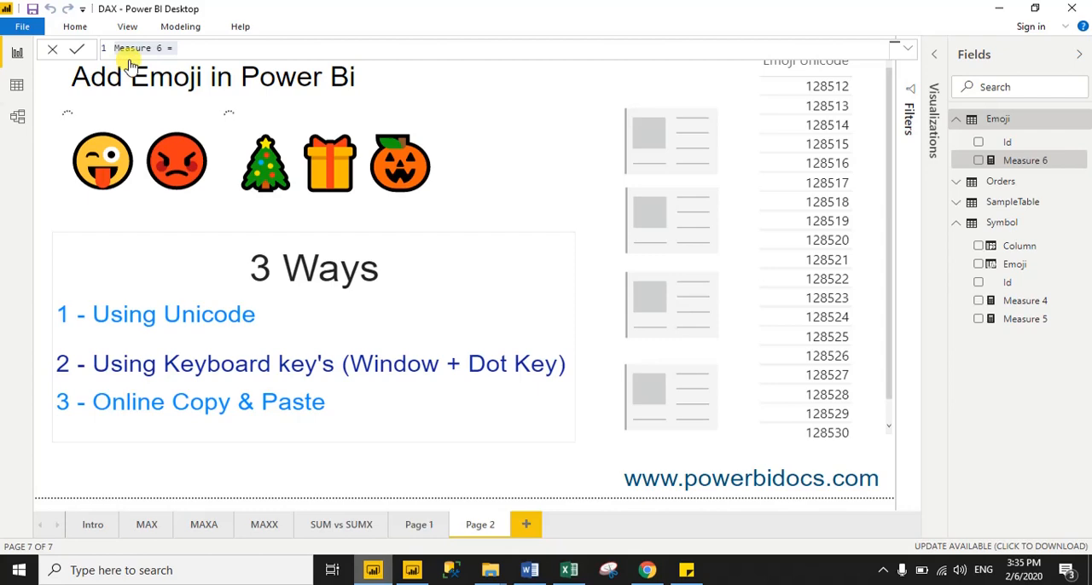
click(187, 46)
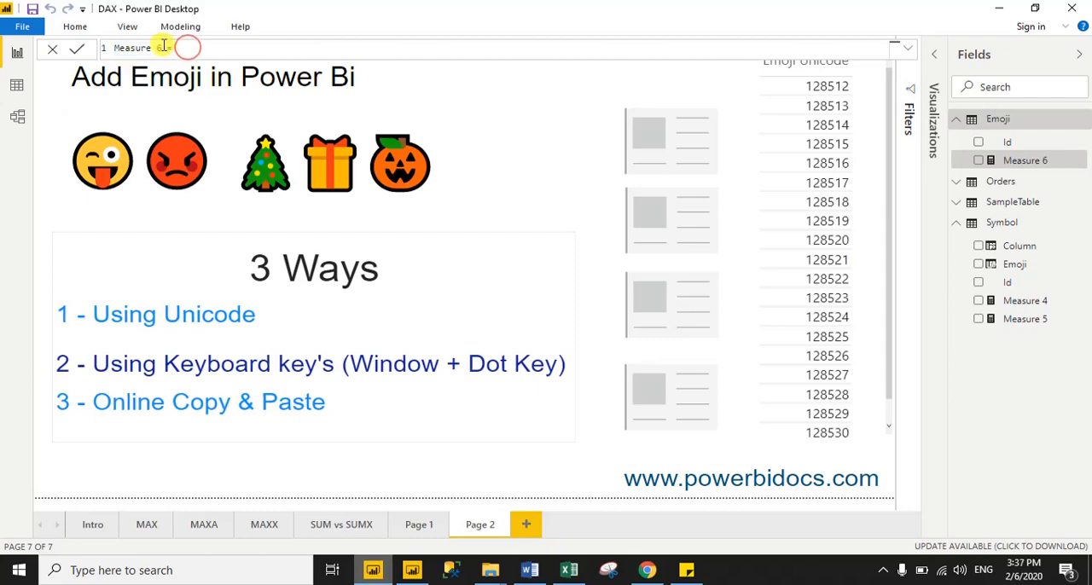
drag(164, 47, 115, 47)
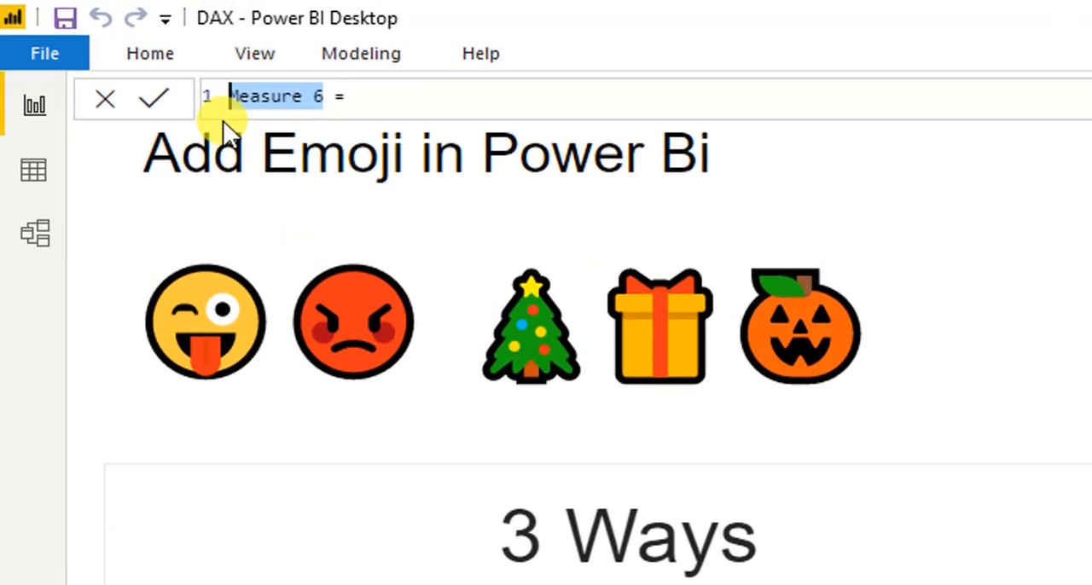
text(E)
text(moji 1)
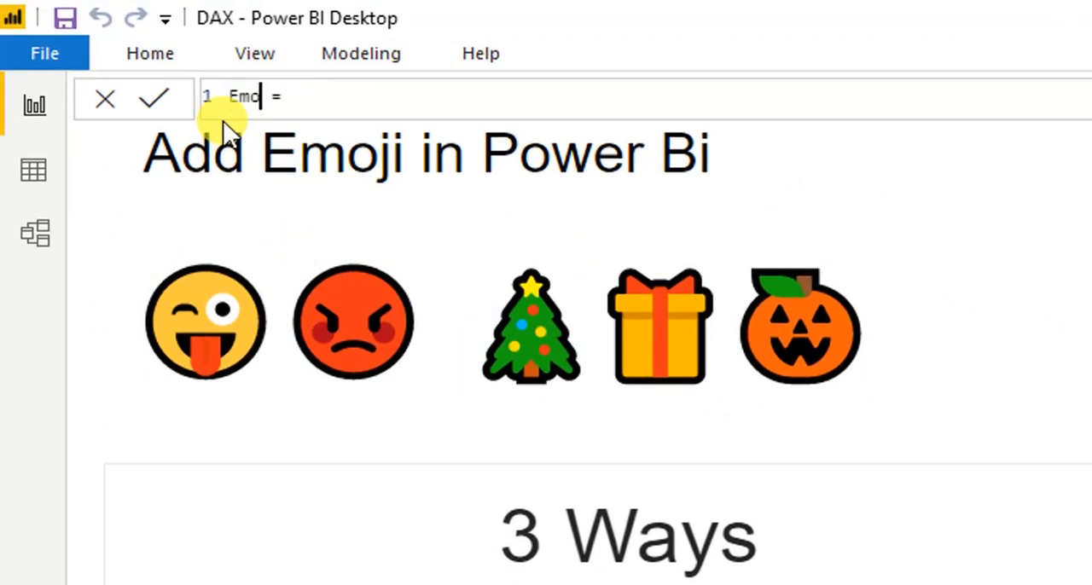
Define the Emoji 1 measure as UNICHAR("128512") and commit the formula
click(449, 97)
text(UNICHAR)
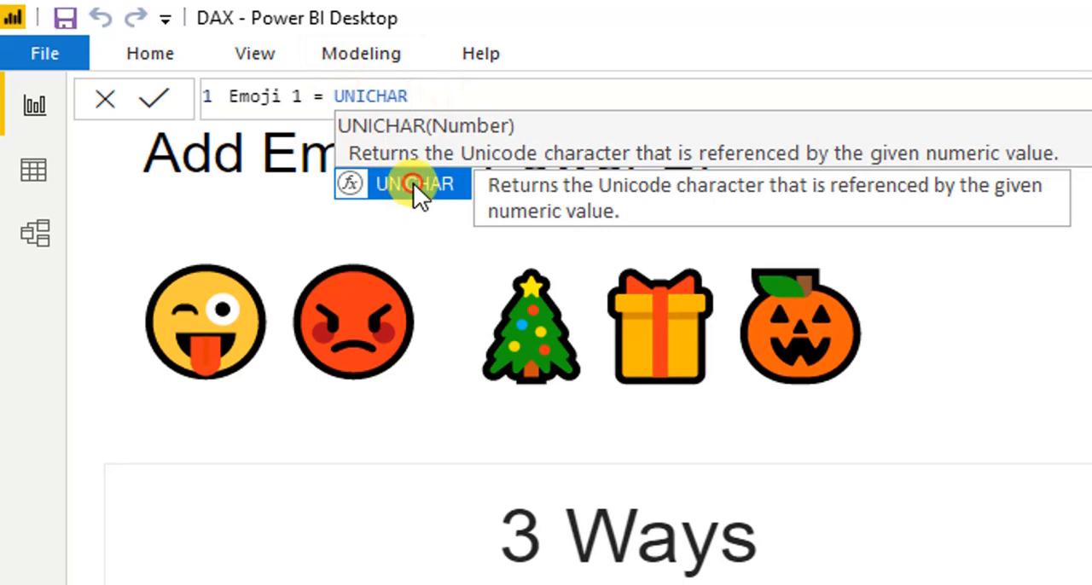
click(413, 184)
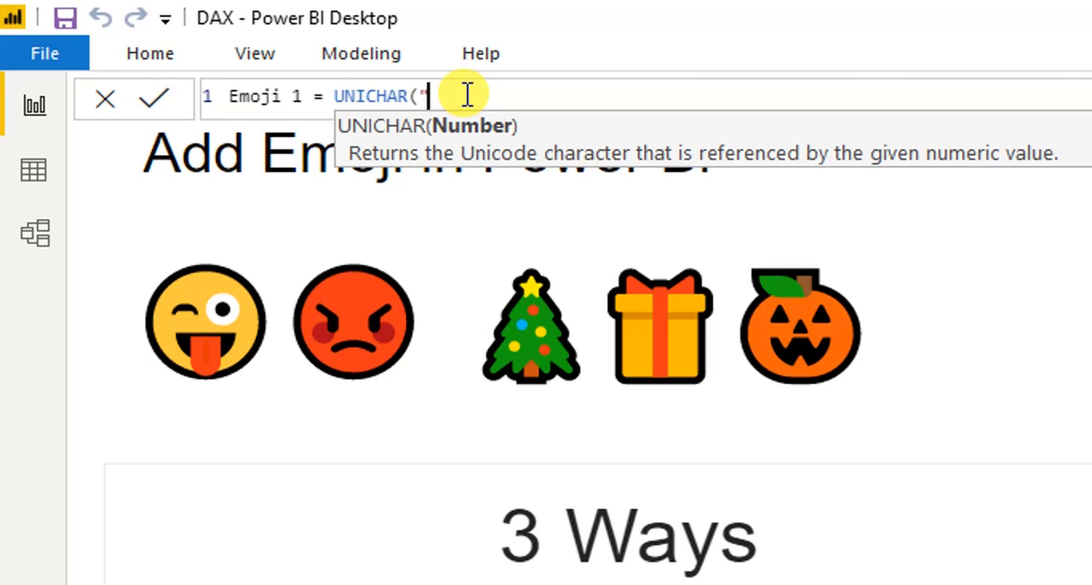
text("128512"))
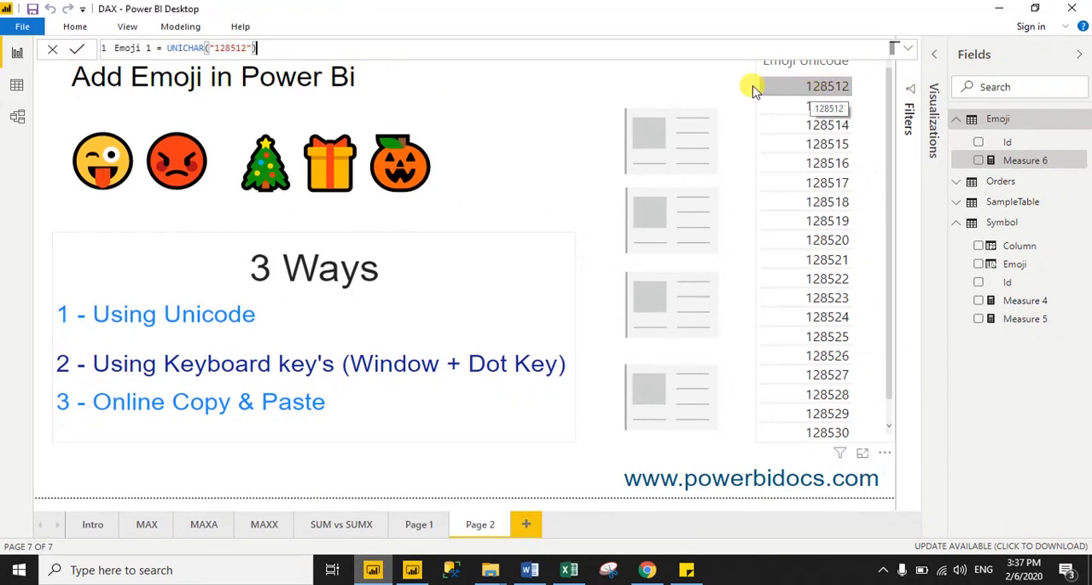
click(274, 52)
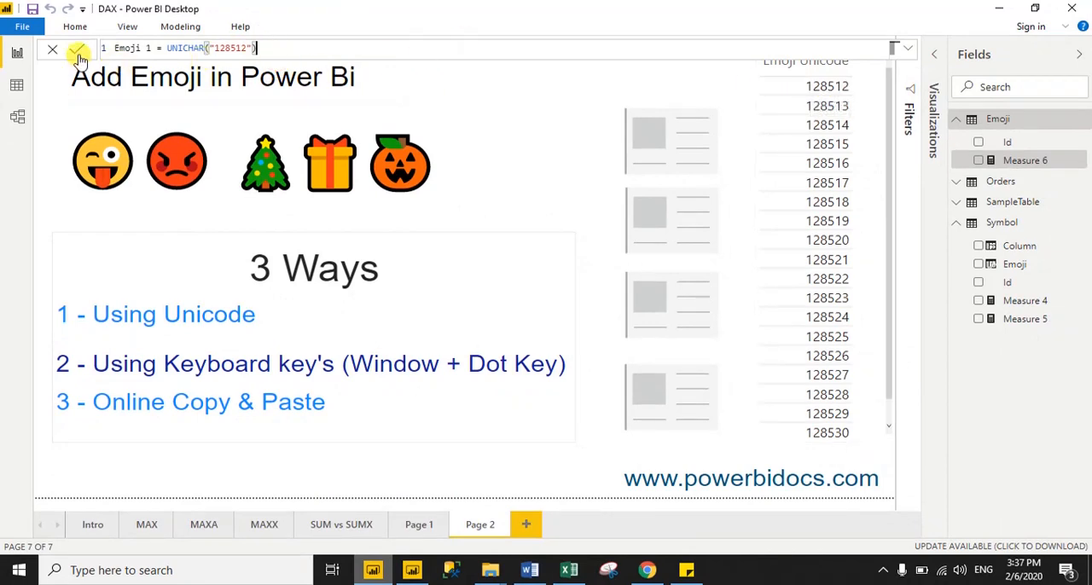
click(78, 51)
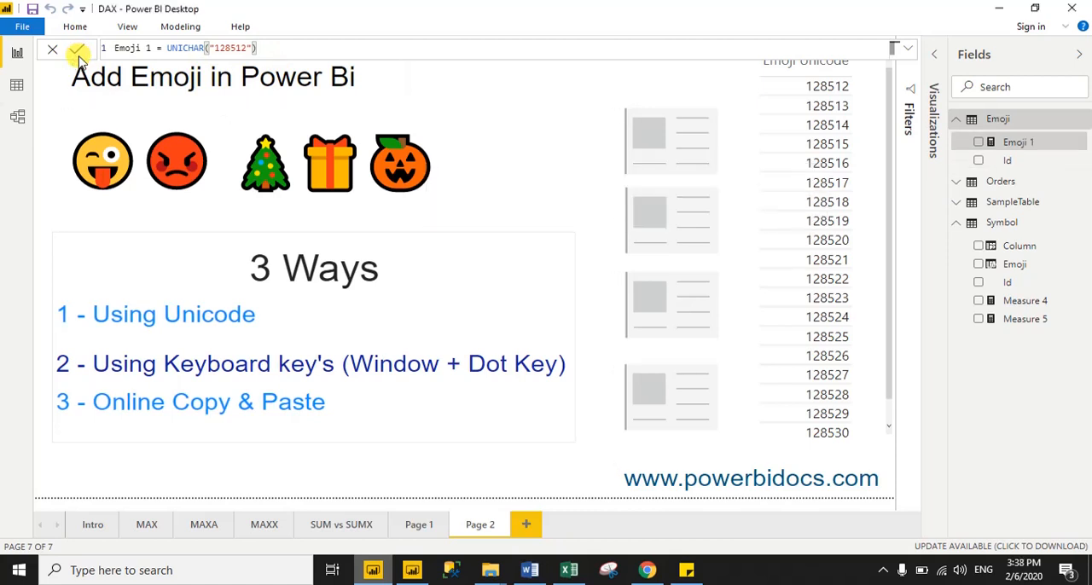
Show the Emoji 1 measure in the topmost empty card visual
click(680, 164)
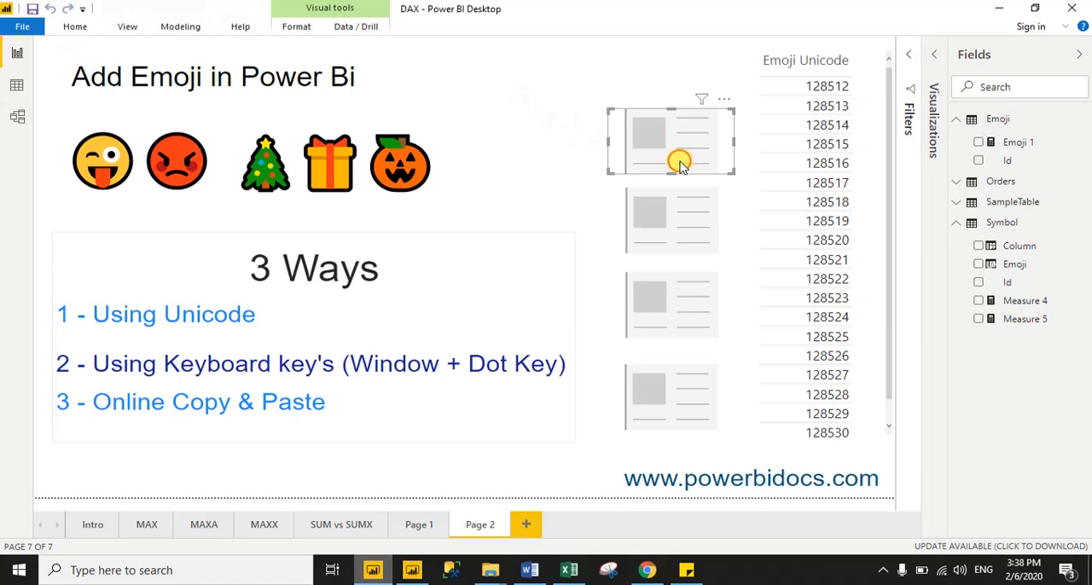
click(936, 56)
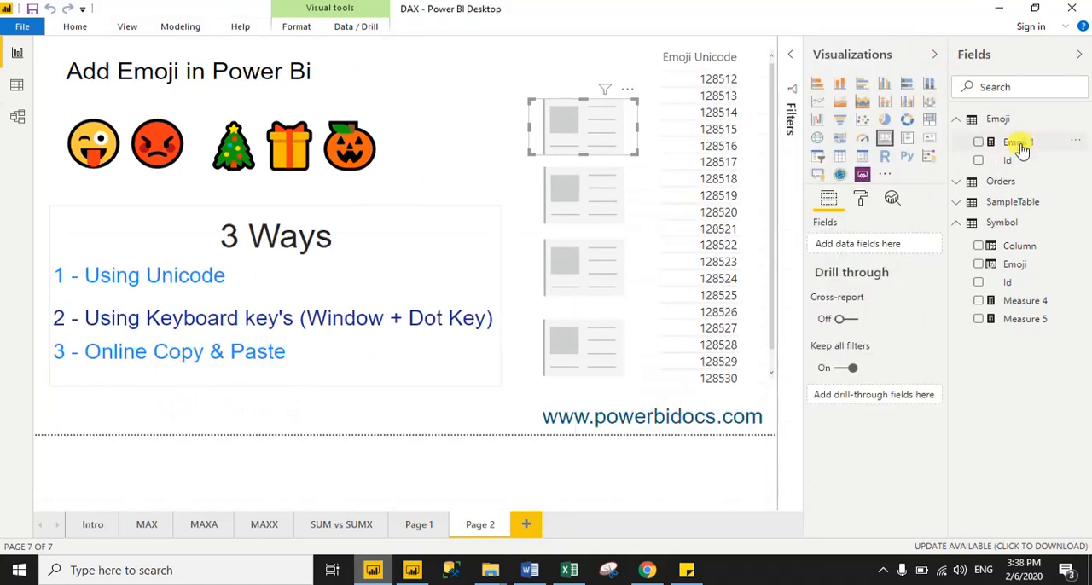
drag(1025, 138, 583, 117)
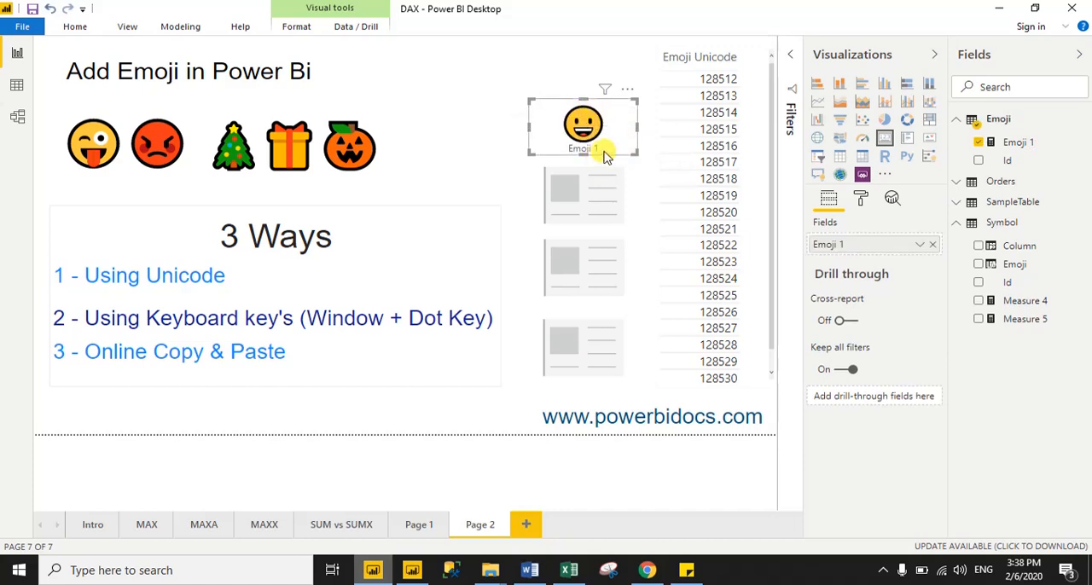
click(488, 78)
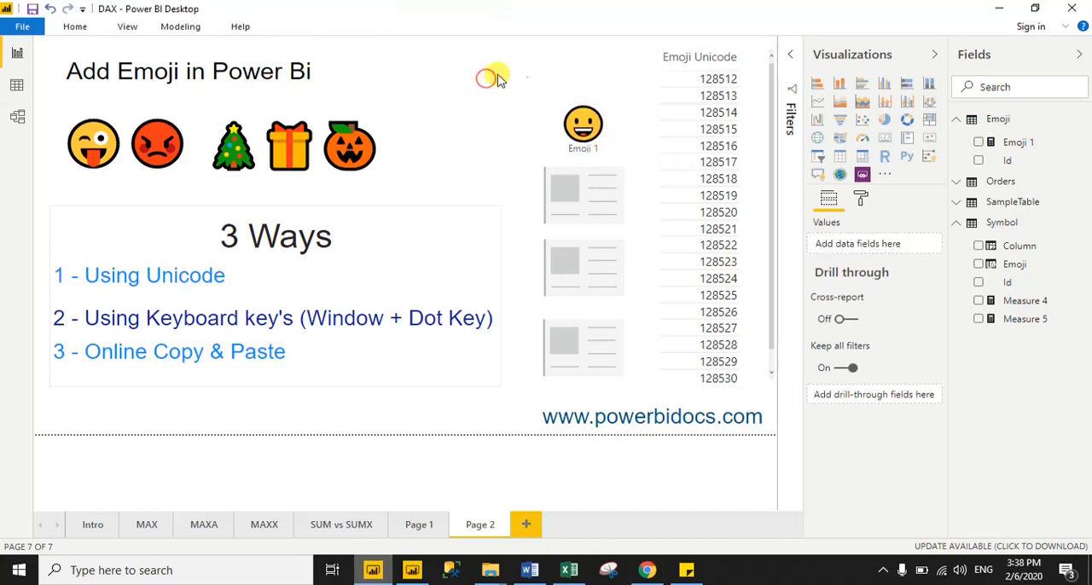
Create another measure in the Emoji table with the formula UNICHAR("128513")
right_click(1000, 118)
click(998, 141)
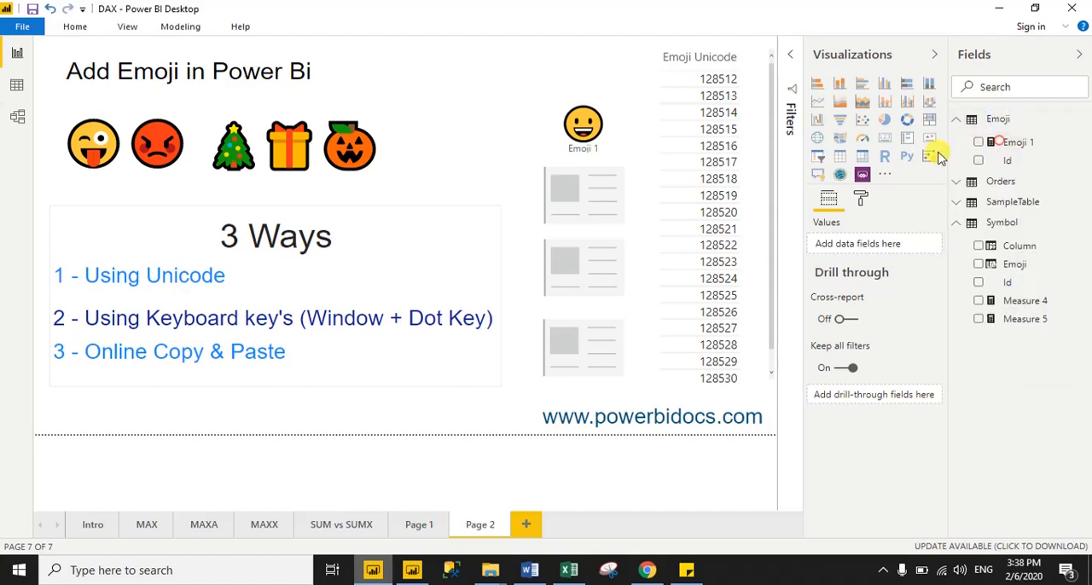
click(183, 49)
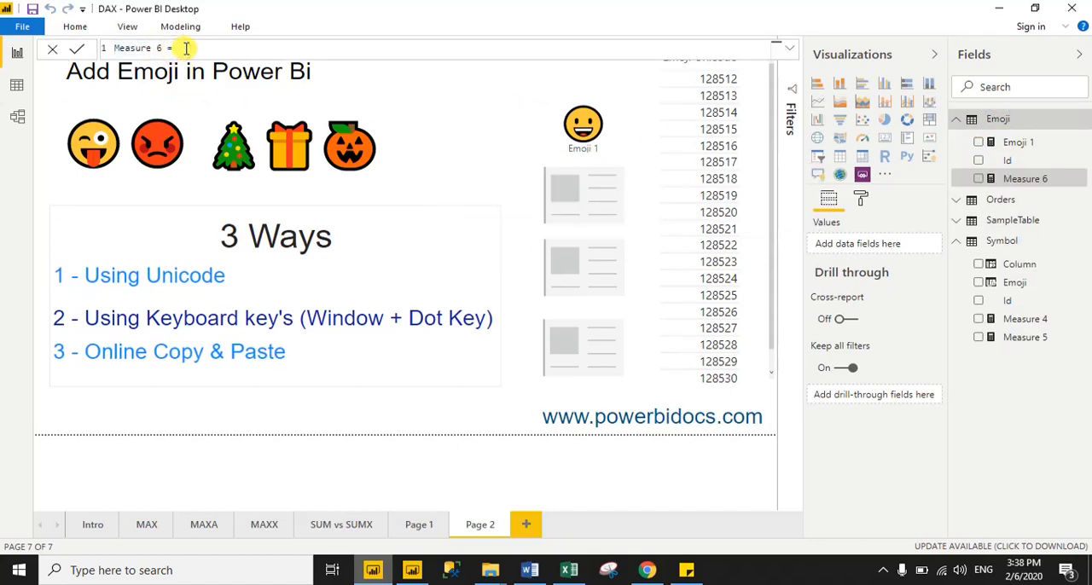
text(UNC)
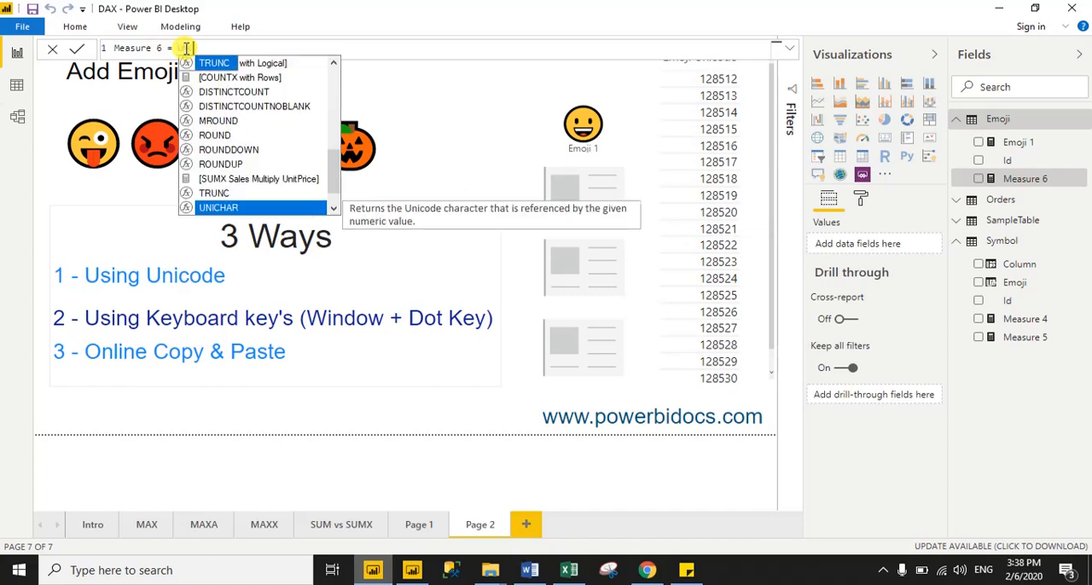
key(BackSpace)
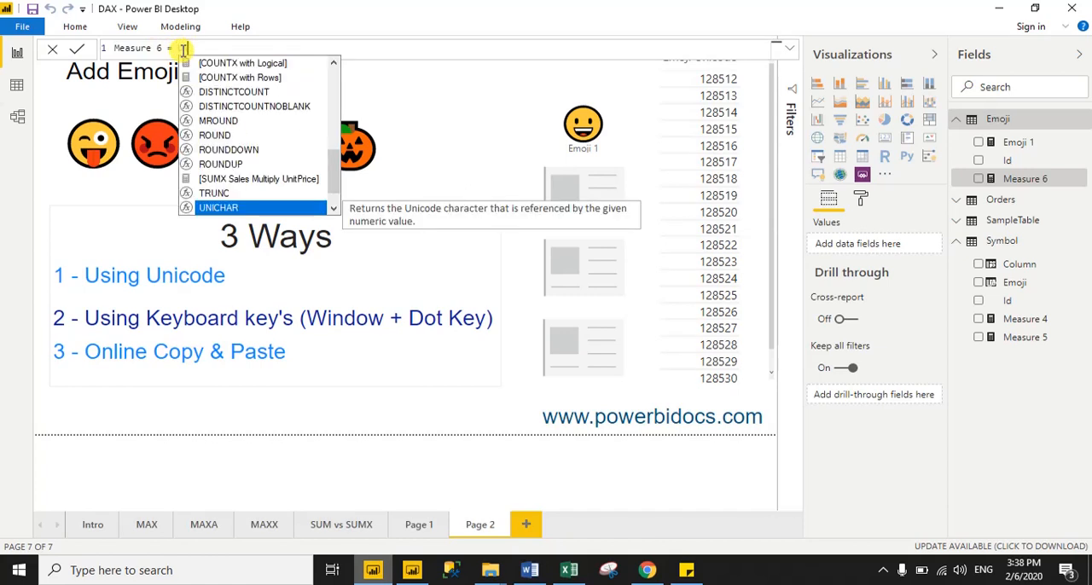
text(ICH)
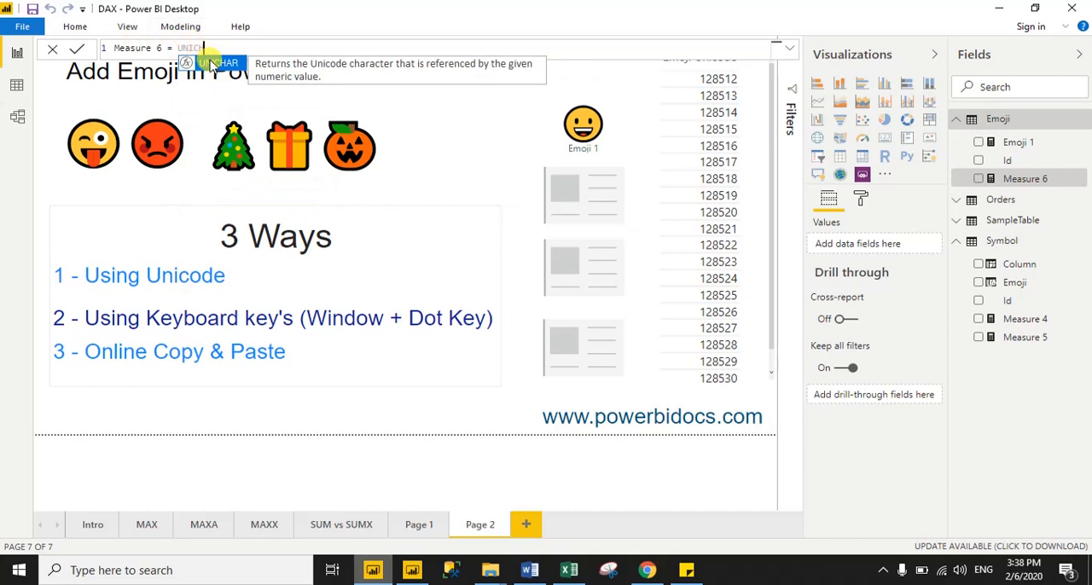
click(214, 63)
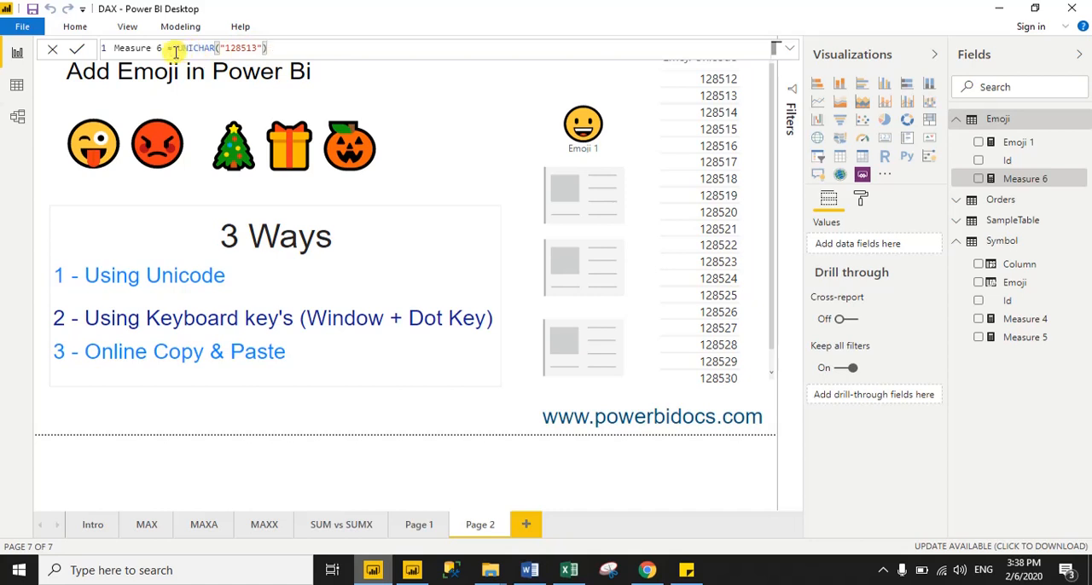
Name the new measure Emoji 2, commit it, and show it in the card below the Emoji 1 card
drag(157, 48, 106, 49)
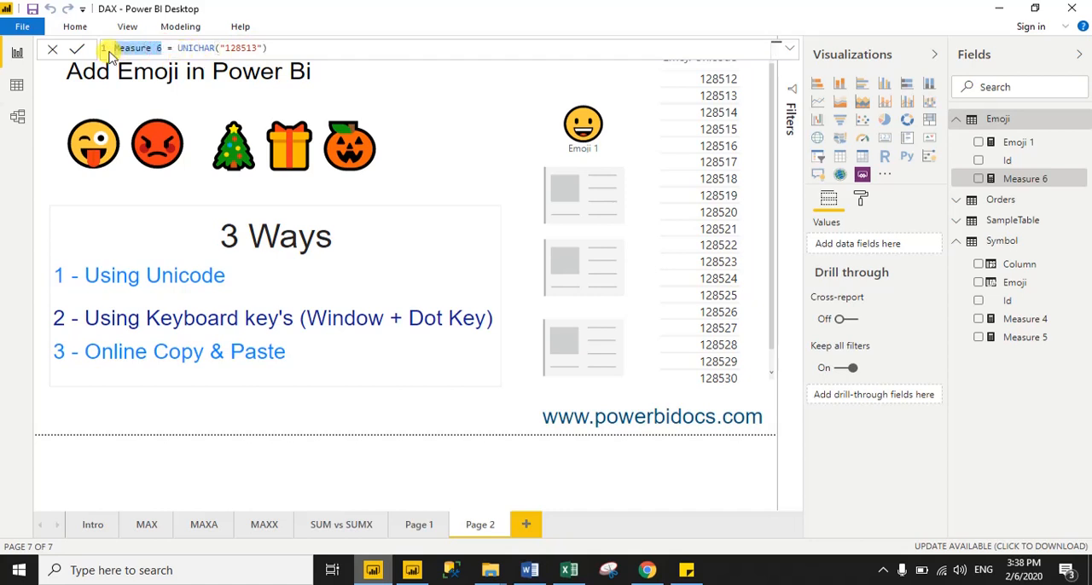
text(Emoji 2)
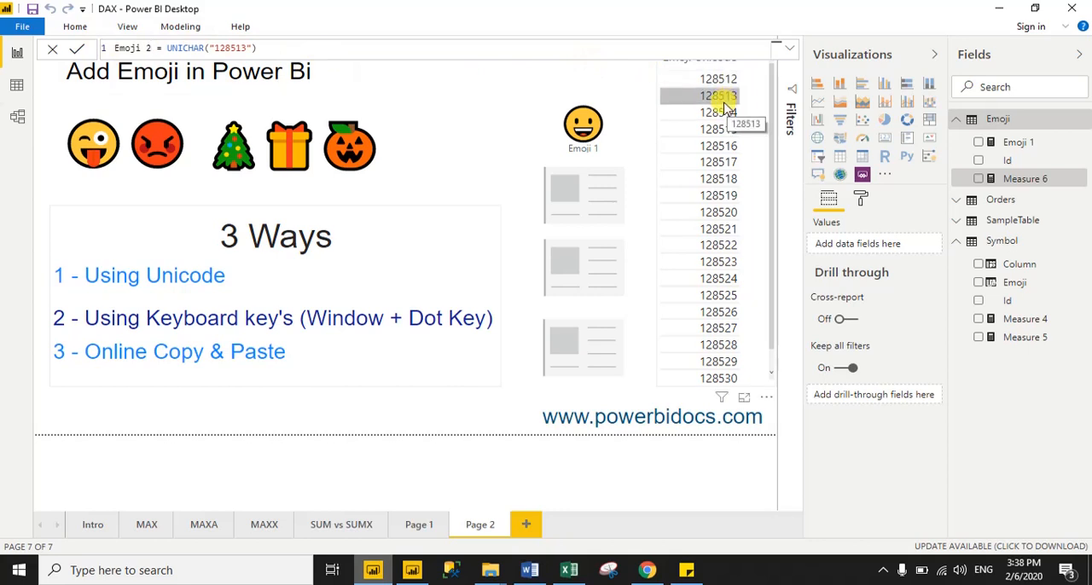
click(78, 53)
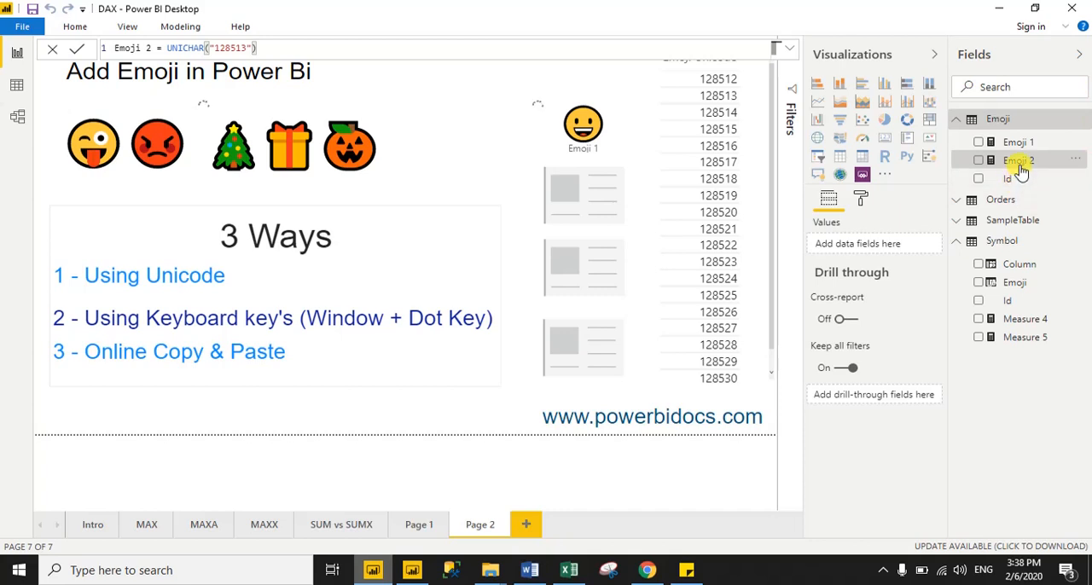
drag(1019, 167, 587, 212)
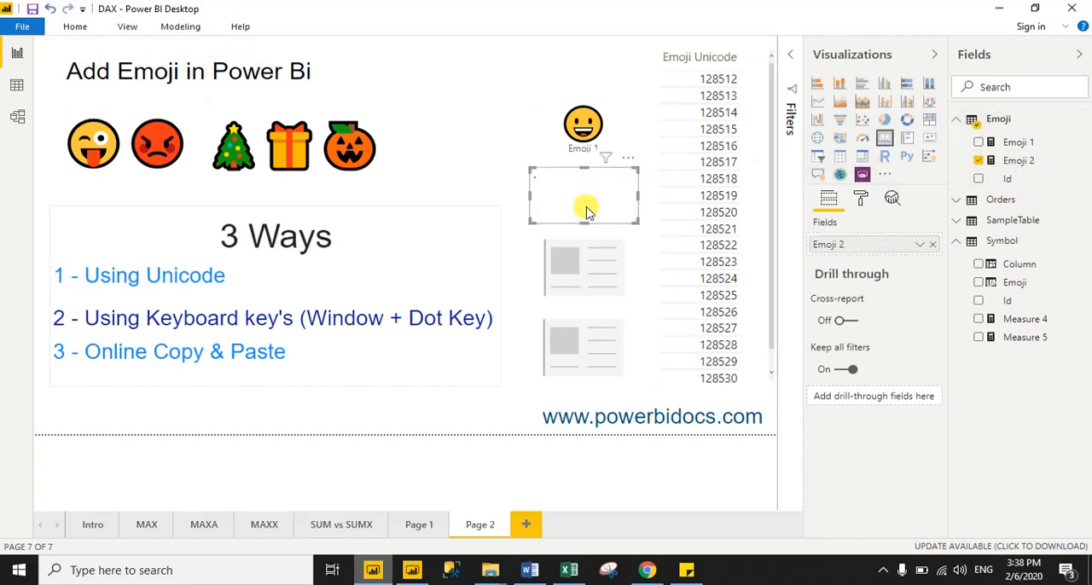
click(493, 86)
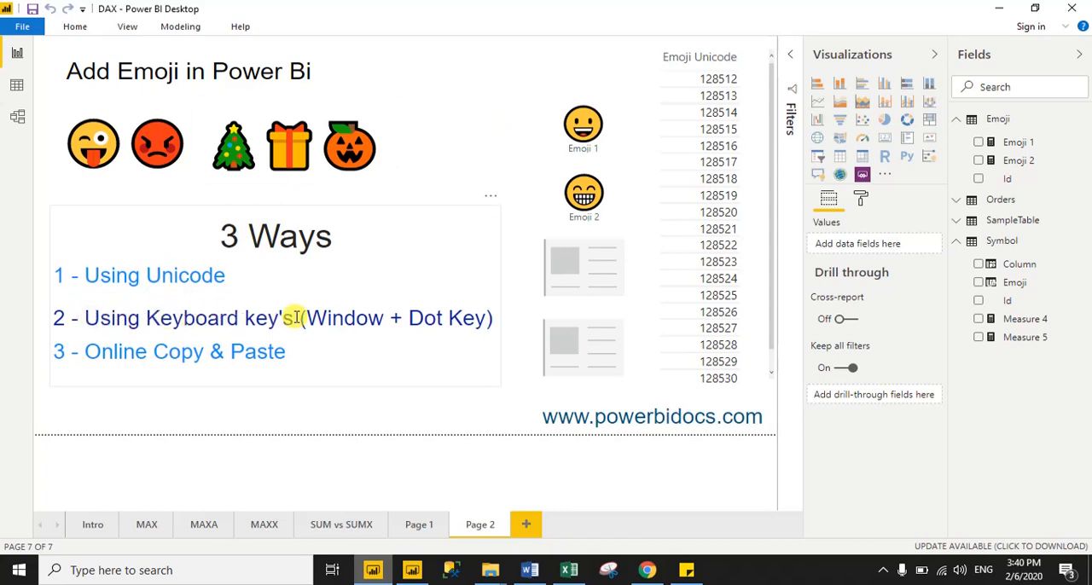
Create a third measure in the Emoji table and name it Emoji 3
right_click(981, 126)
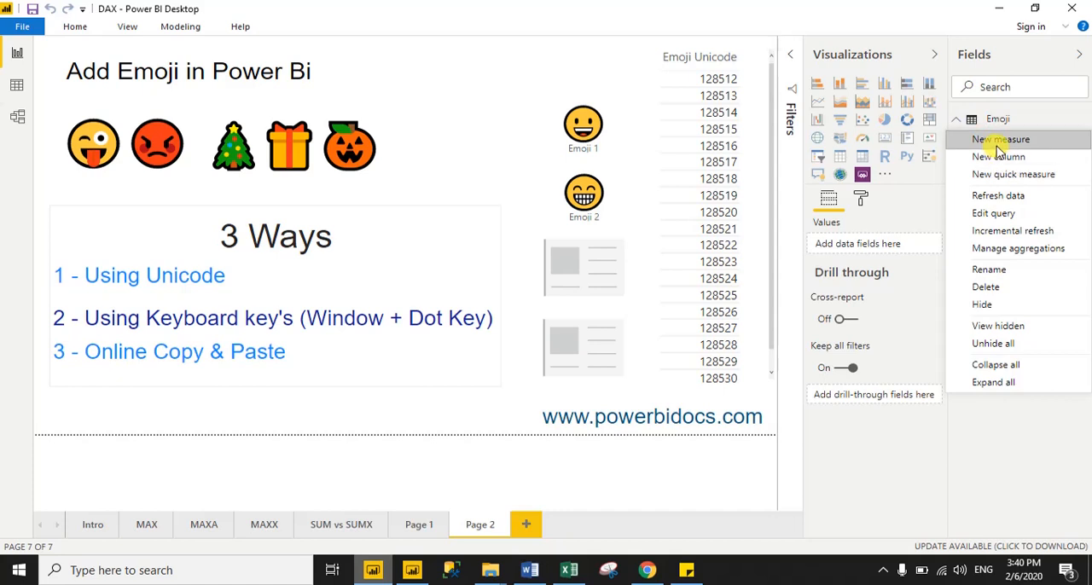
click(997, 141)
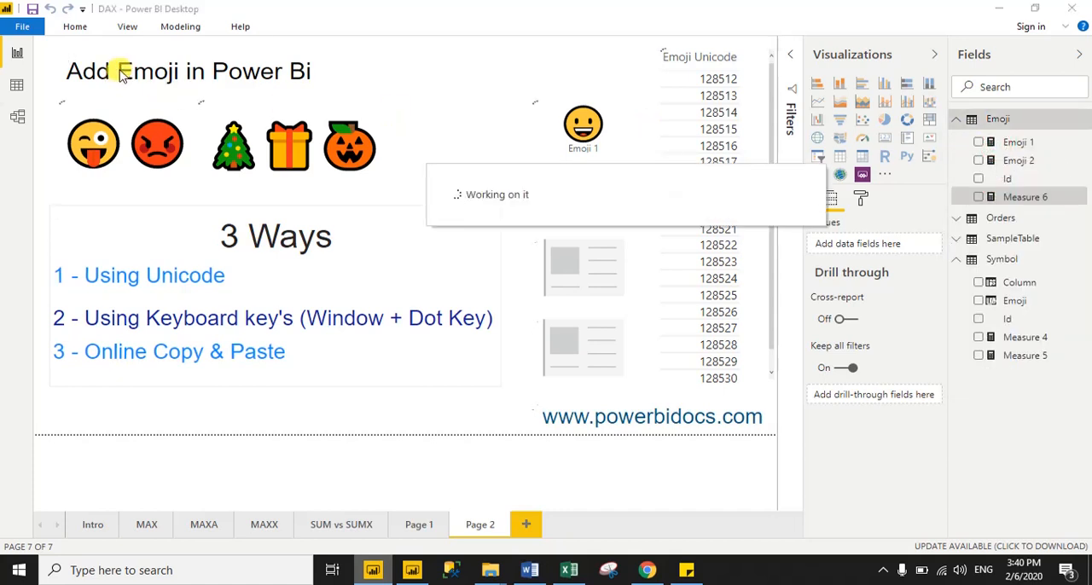
click(168, 48)
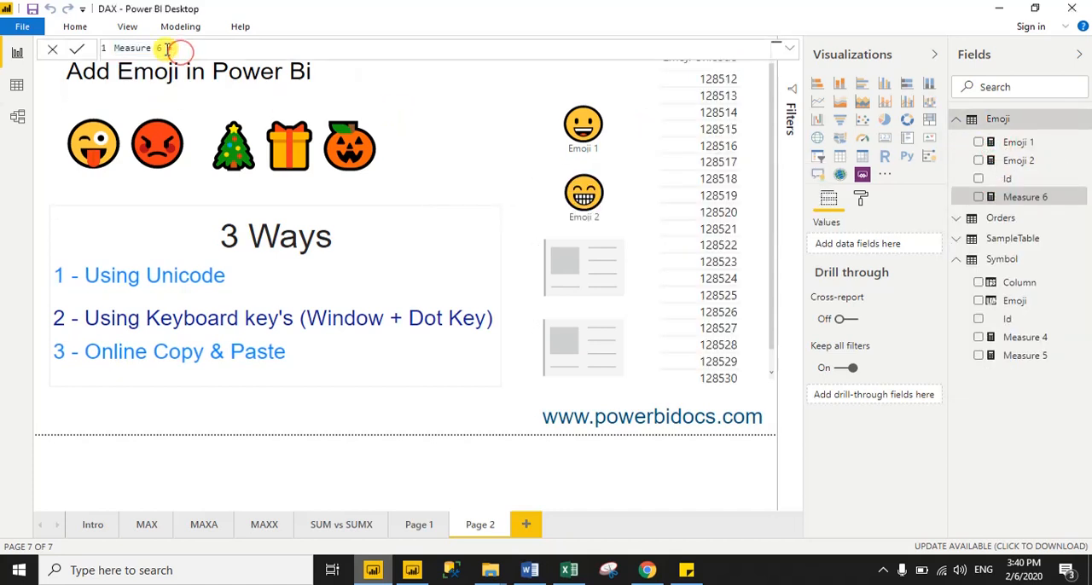
drag(167, 49, 109, 51)
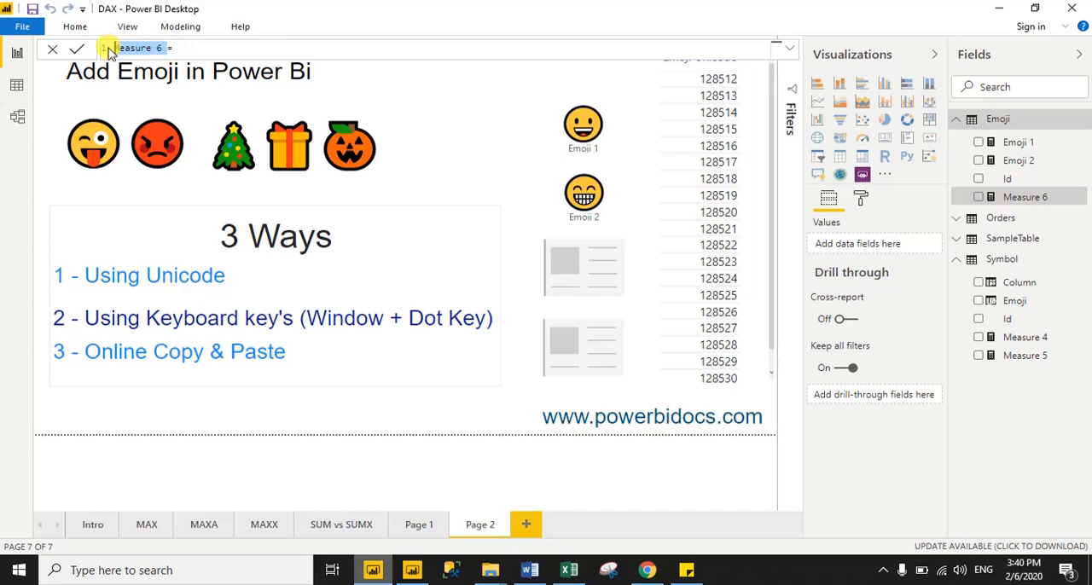
key(BackSpace)
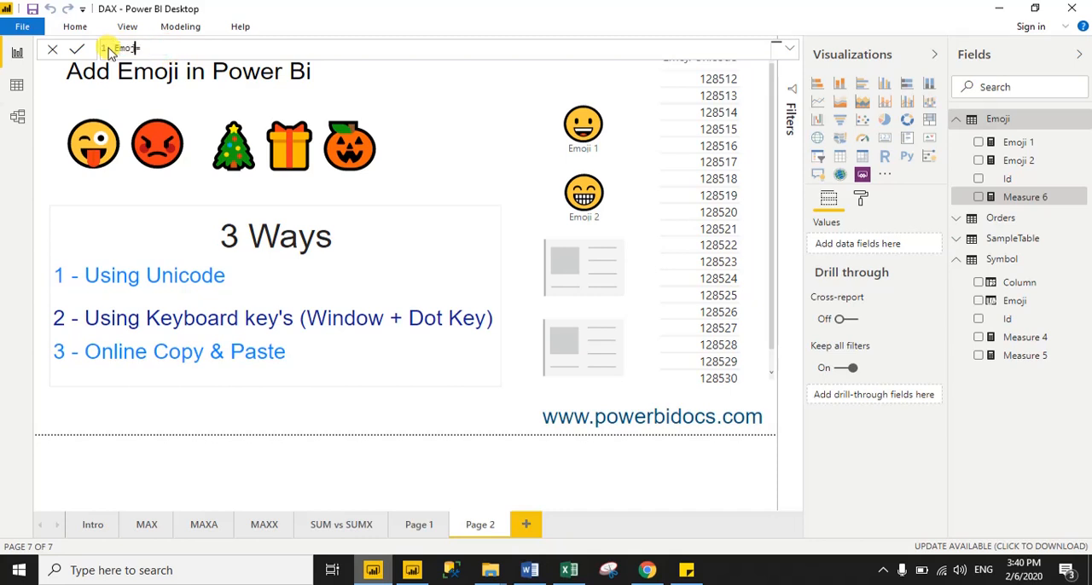
text(Emoji 3)
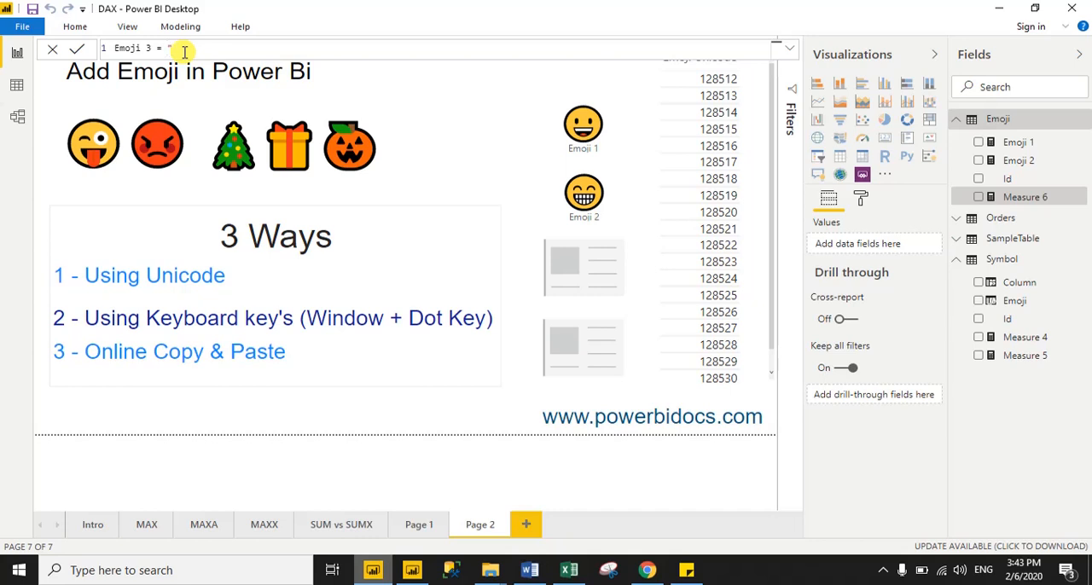
Set the Emoji 3 formula to a quoted string with the rolling on the floor laughing and OK hand emojis from the Windows emoji picker
text(")
key(super+period)
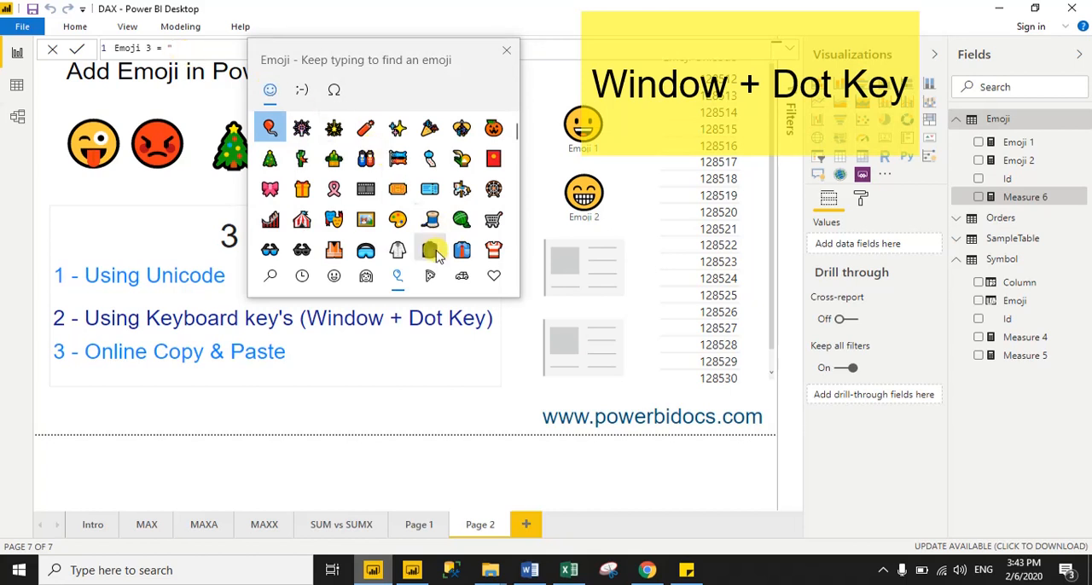
click(301, 277)
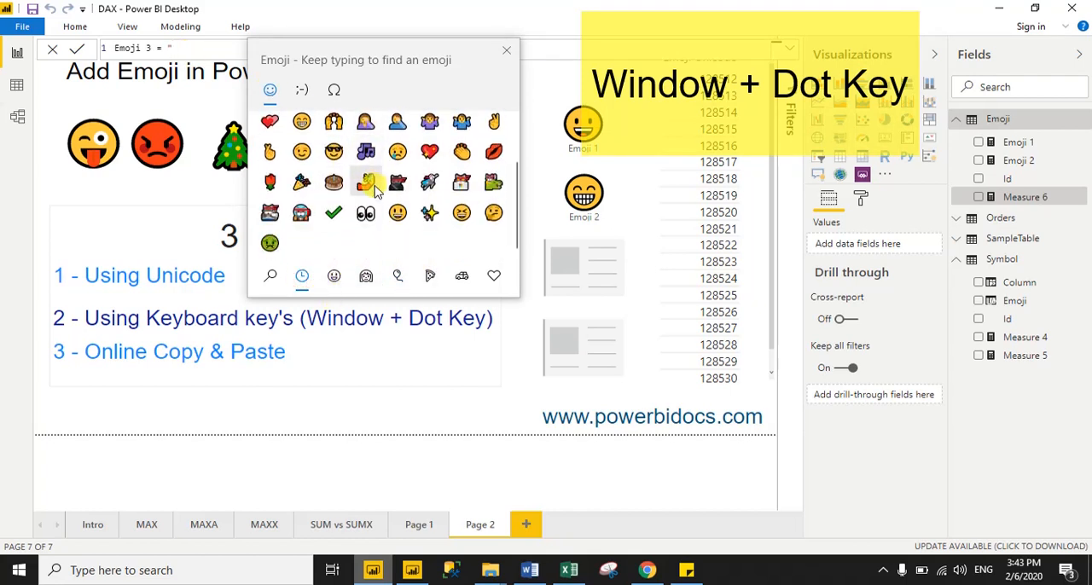
click(333, 276)
click(365, 277)
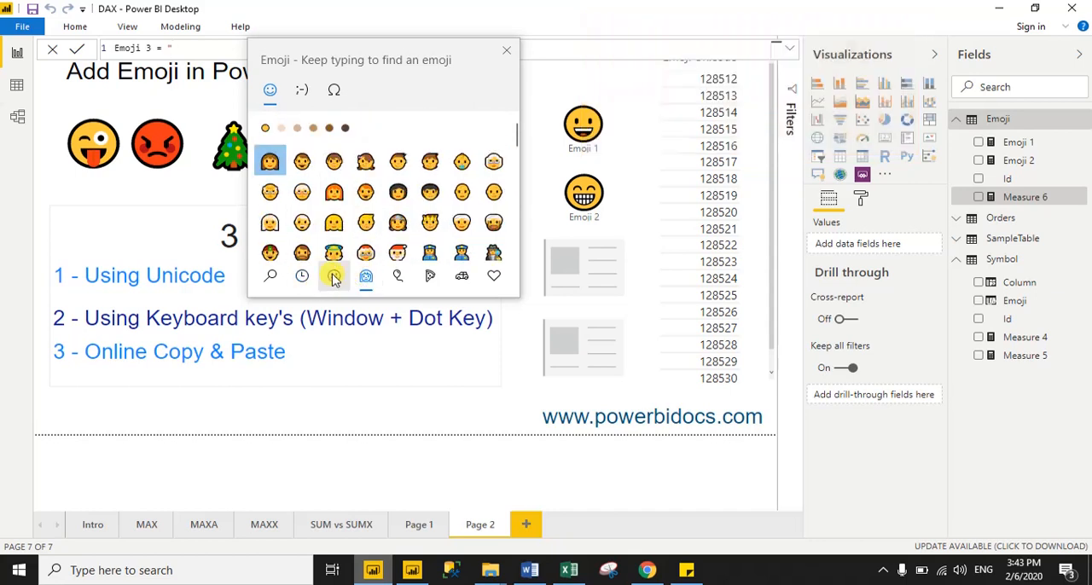
click(302, 277)
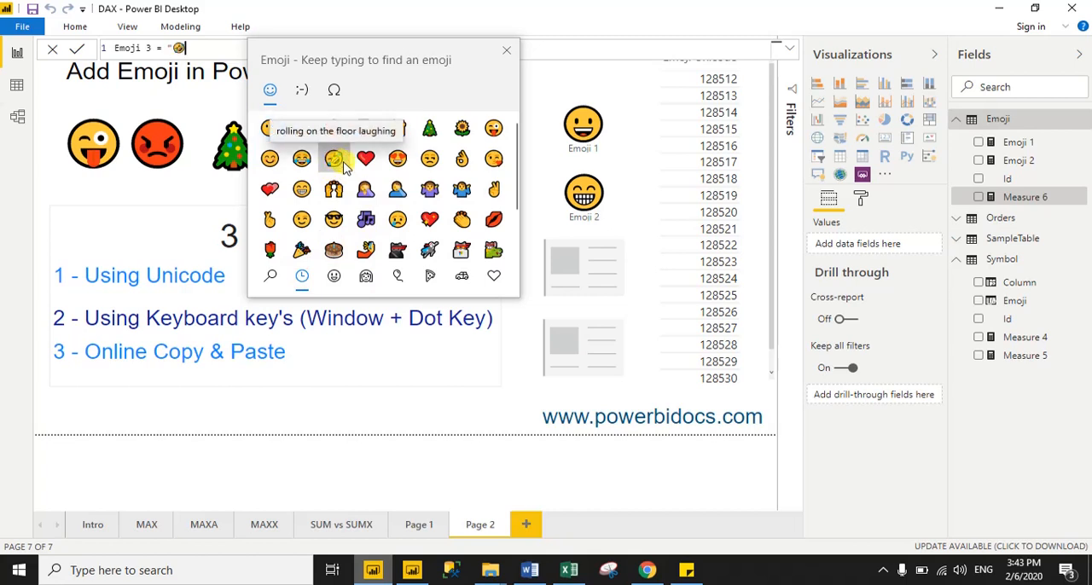
click(336, 160)
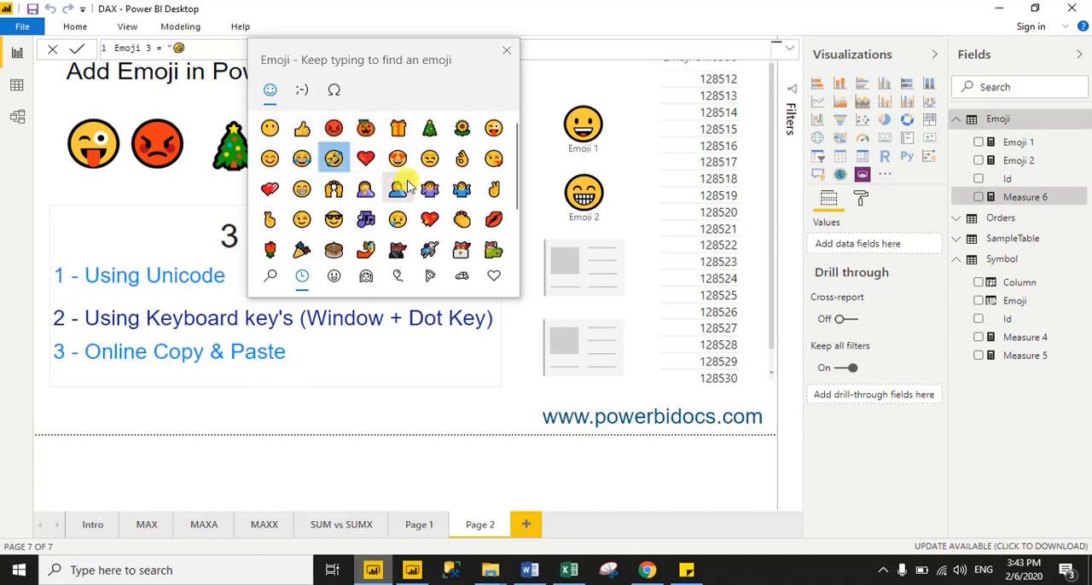
click(465, 166)
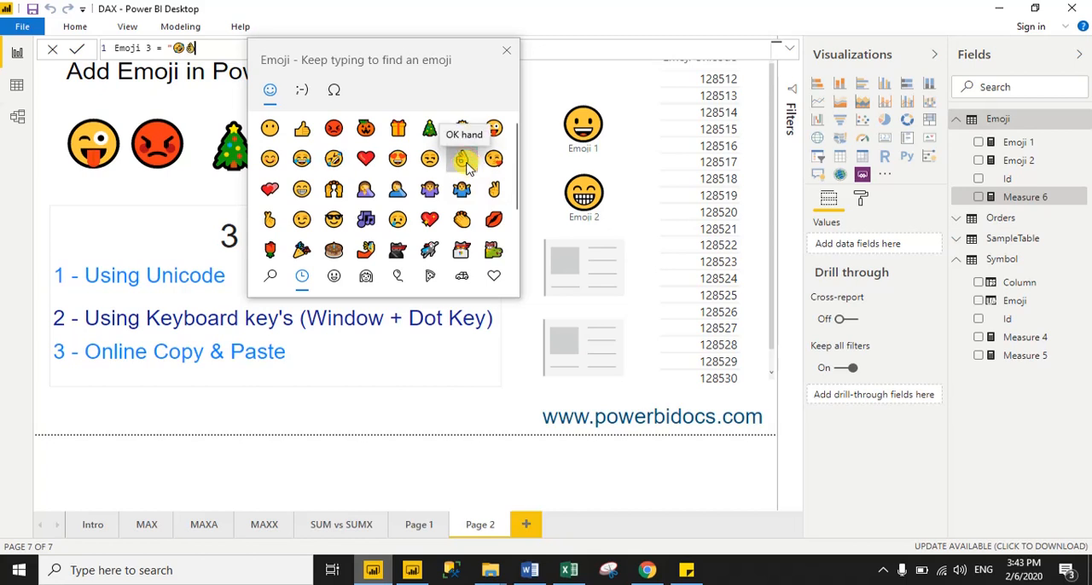
click(506, 50)
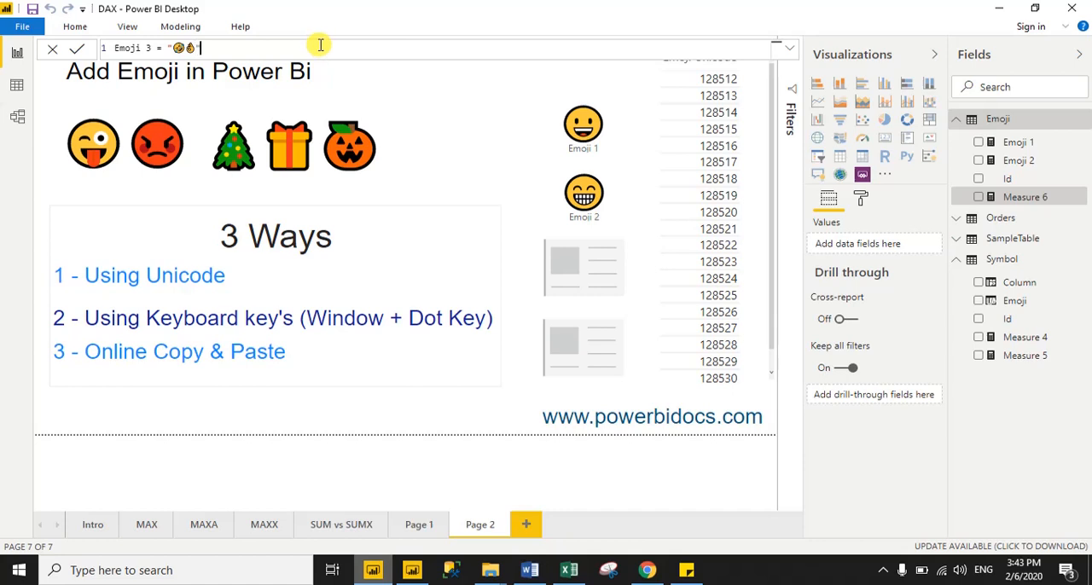
Commit the Emoji 3 measure and show it in the empty card below the Emoji 2 card
click(76, 49)
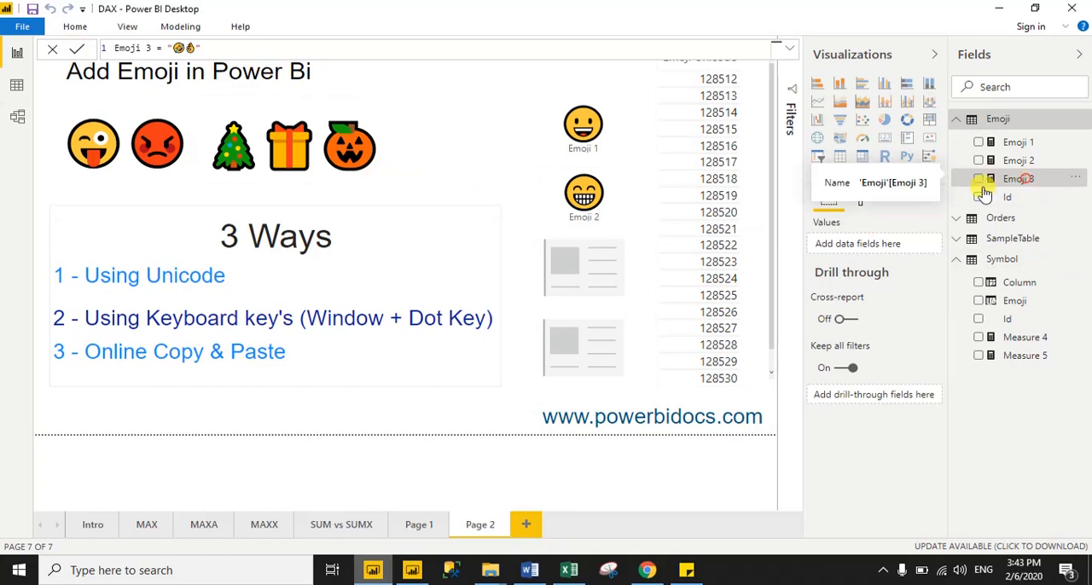
drag(1026, 185, 591, 266)
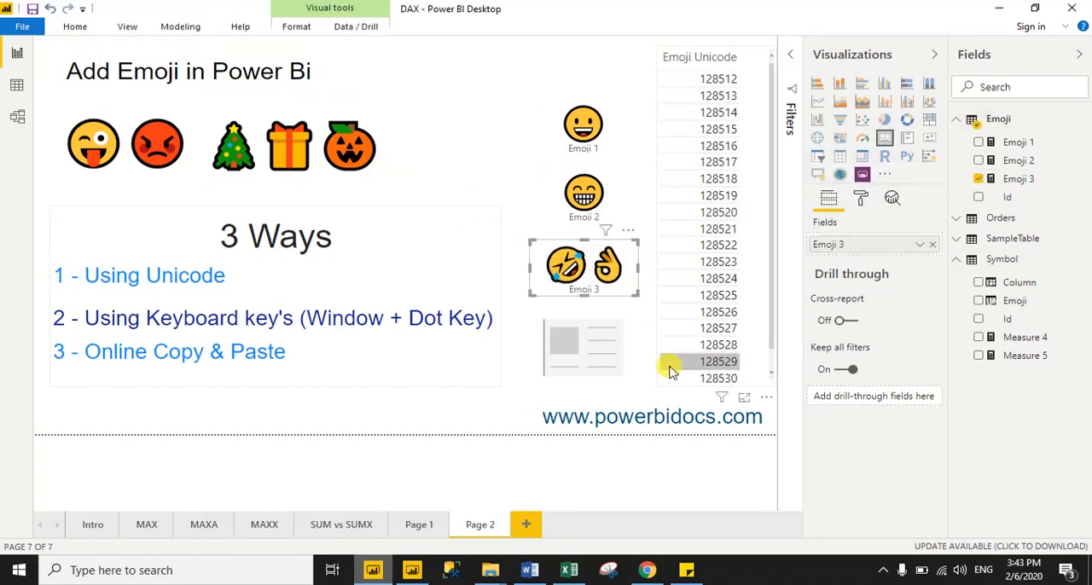
click(482, 68)
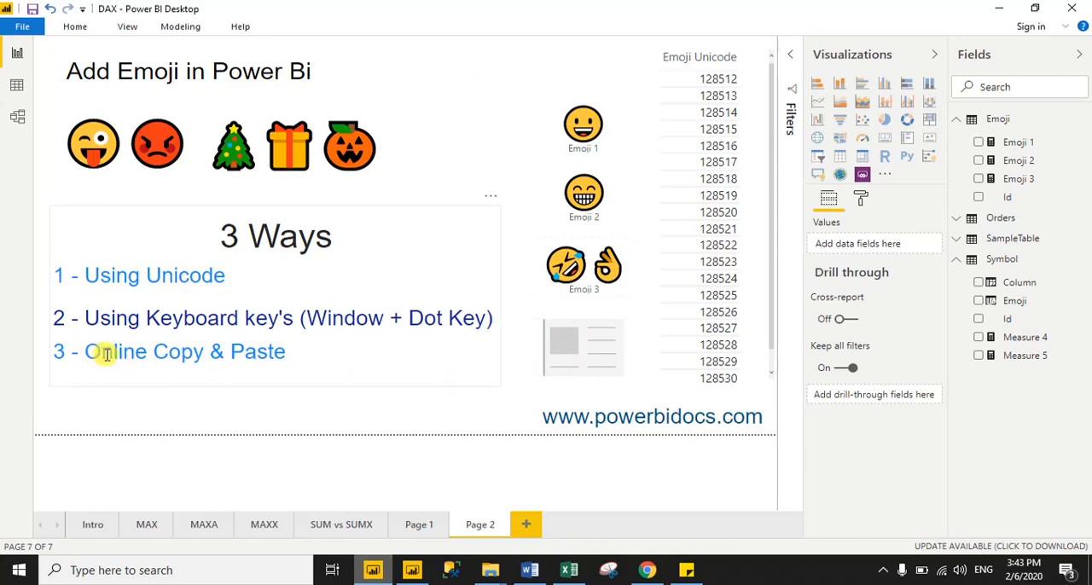
Switch to Chrome and copy the thumbs-up emoji from the section above Moderate Brown Emojis on getemoji.com
click(646, 568)
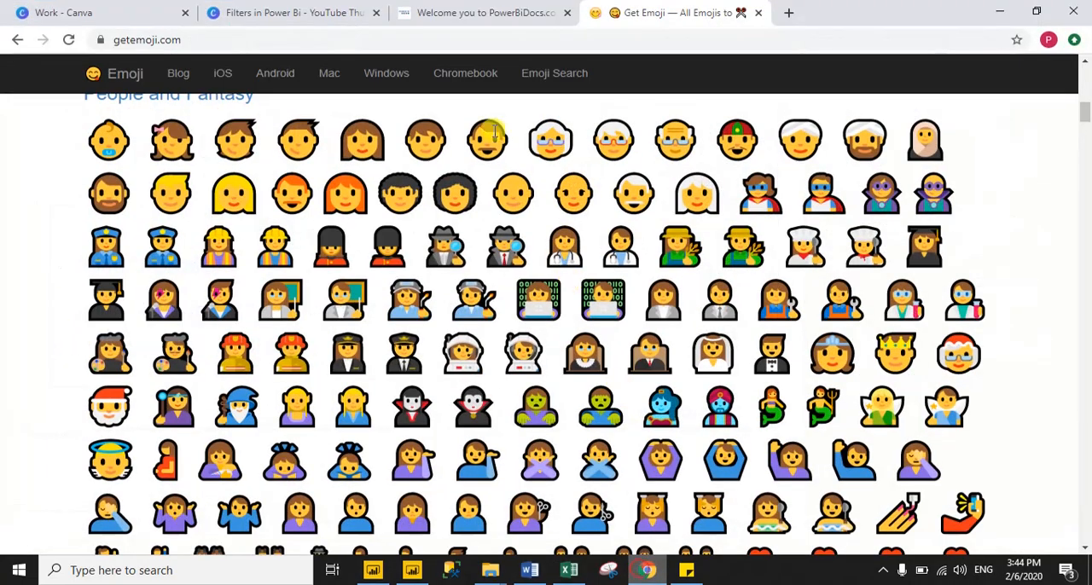
click(117, 40)
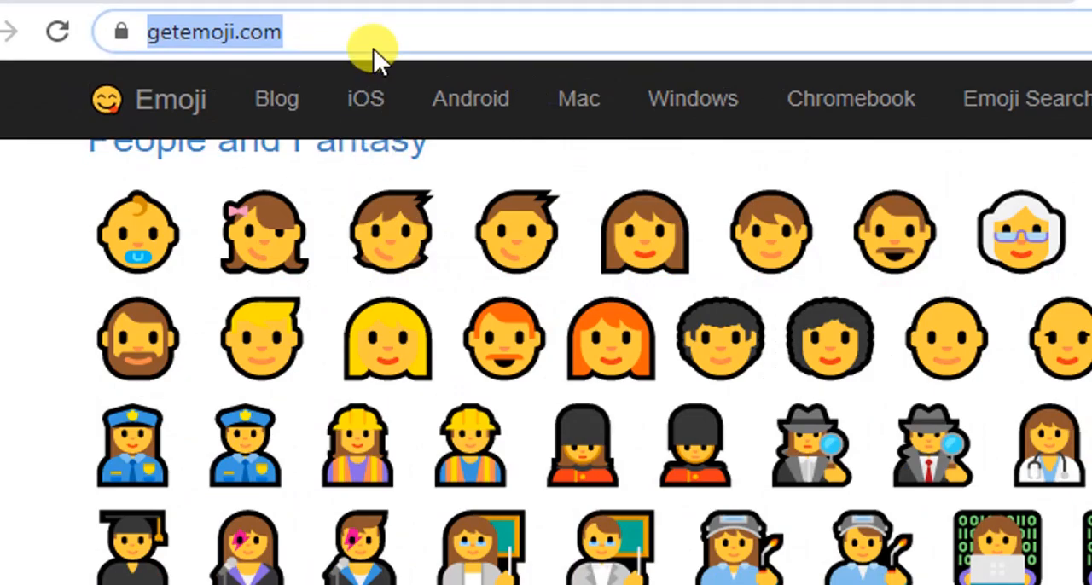
scroll(590, 387, down, 10)
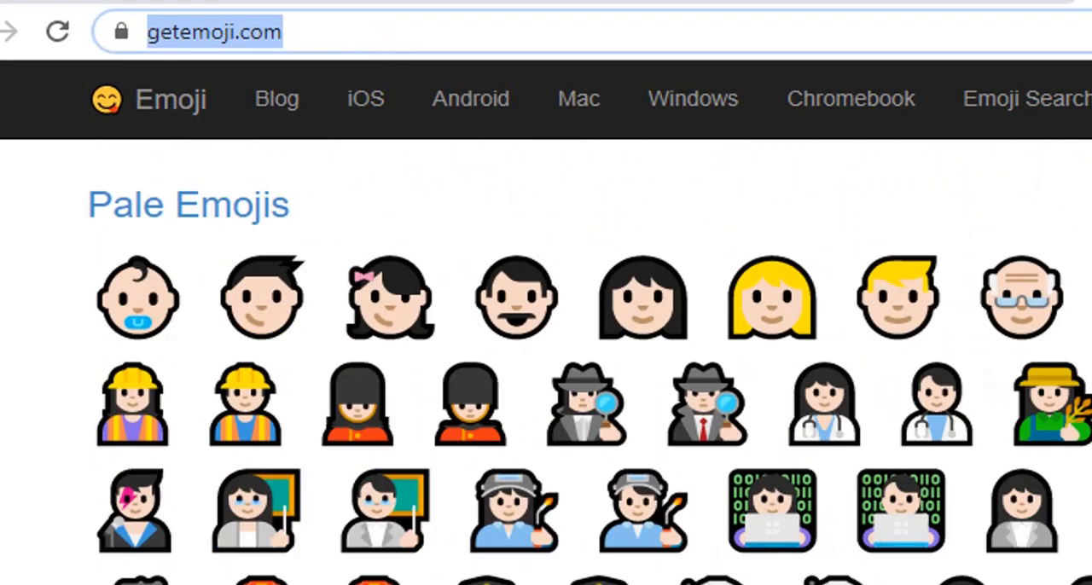
scroll(545, 358, down, 10)
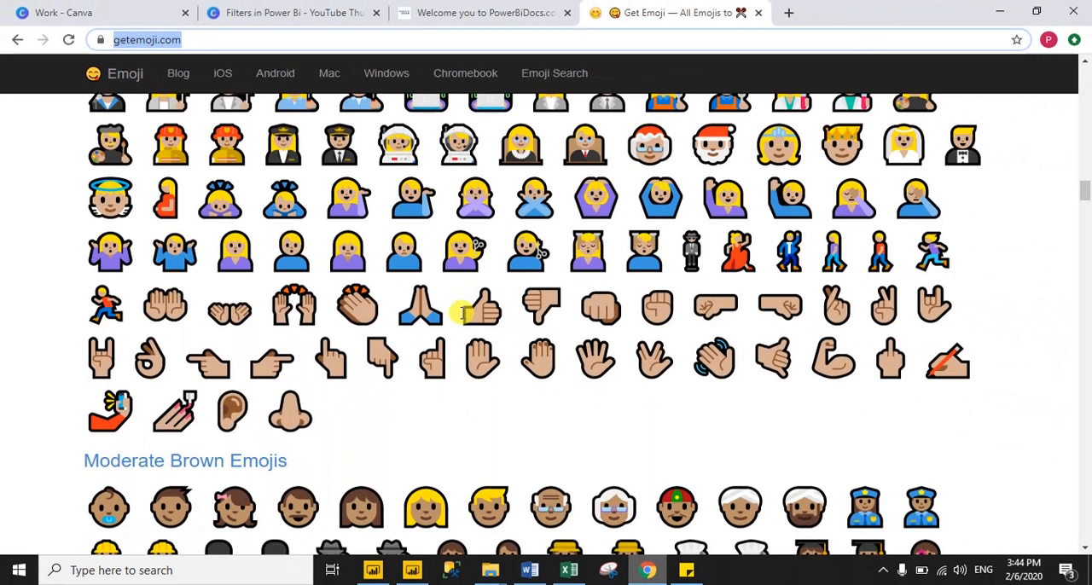
drag(461, 313, 490, 316)
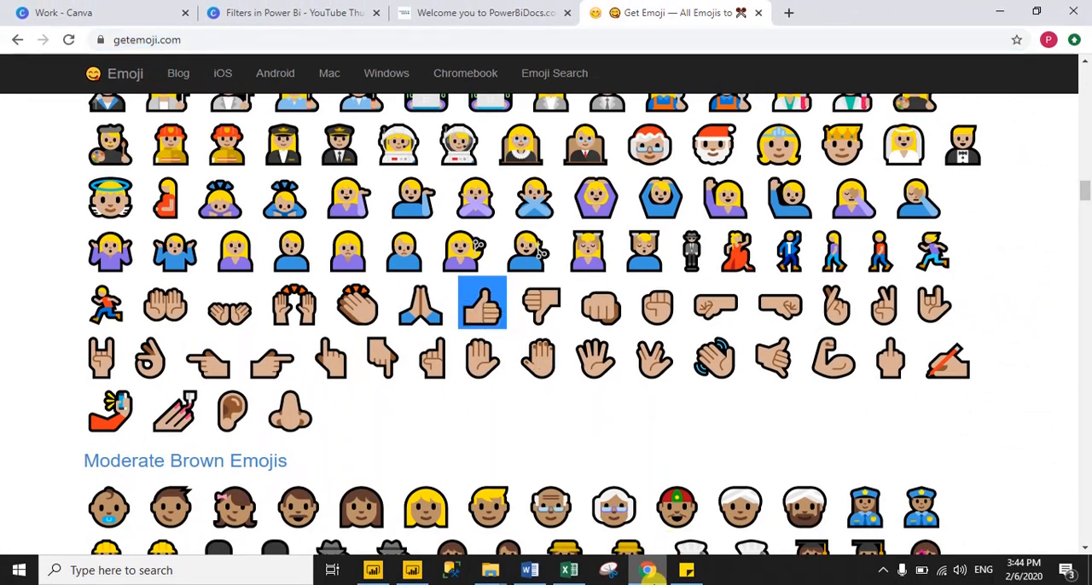
Return to Power BI Desktop and create a measure in the Emoji table whose formula is the copied thumbs-up emoji in double quotes
click(648, 569)
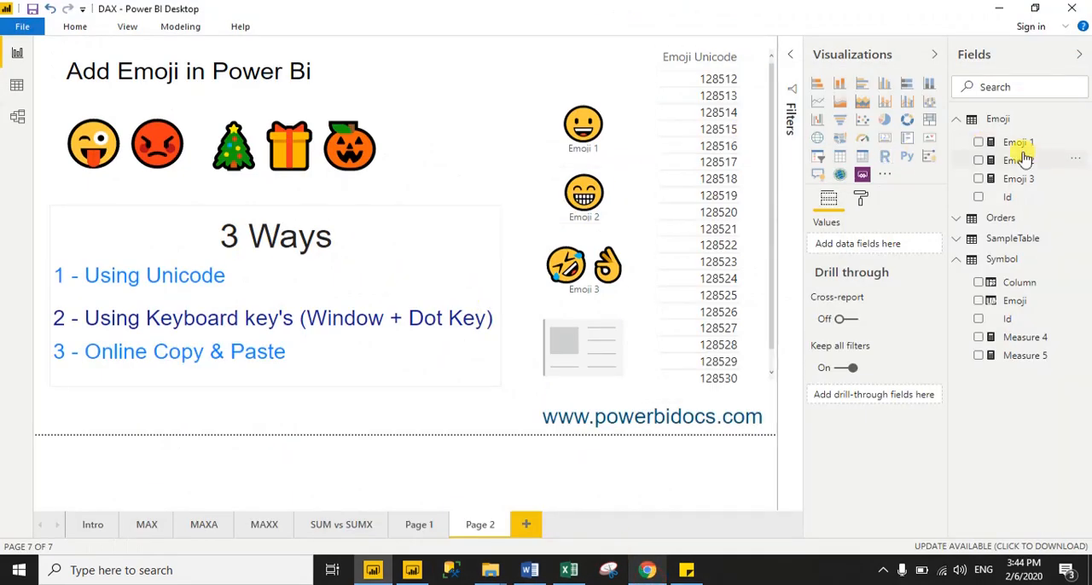
right_click(996, 120)
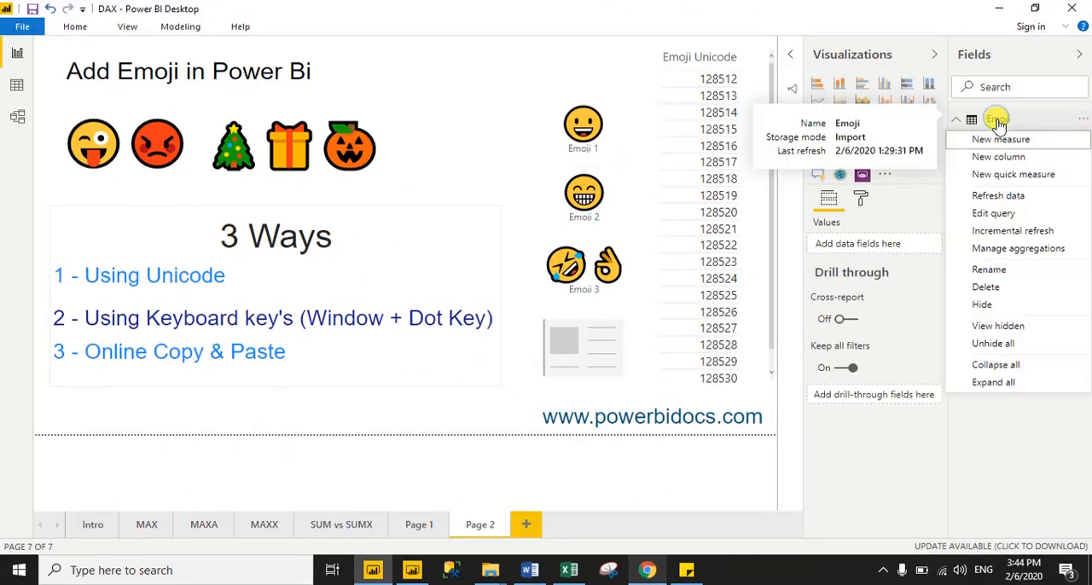
click(1011, 143)
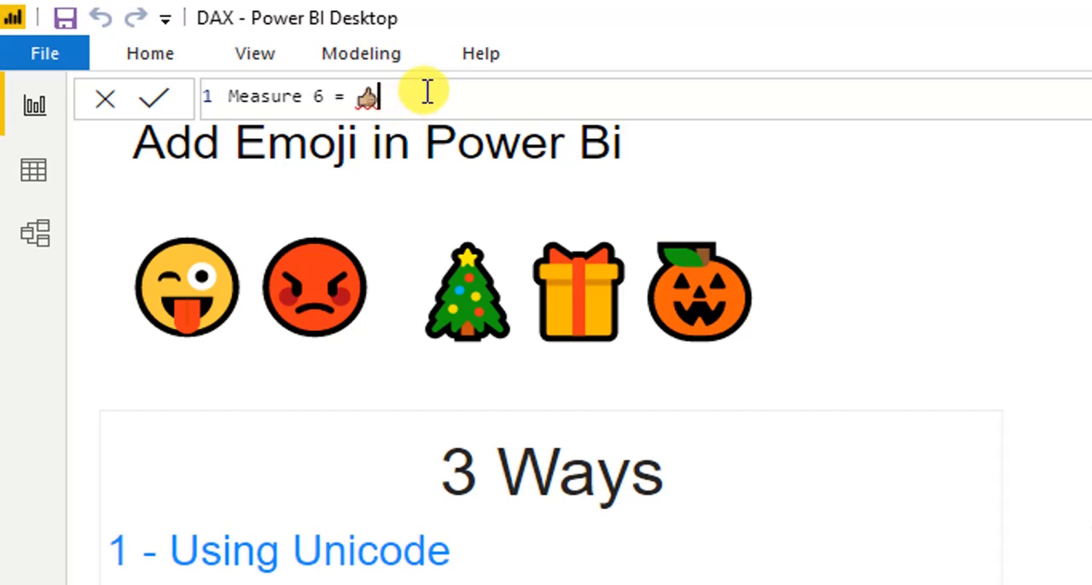
text(")
click(362, 100)
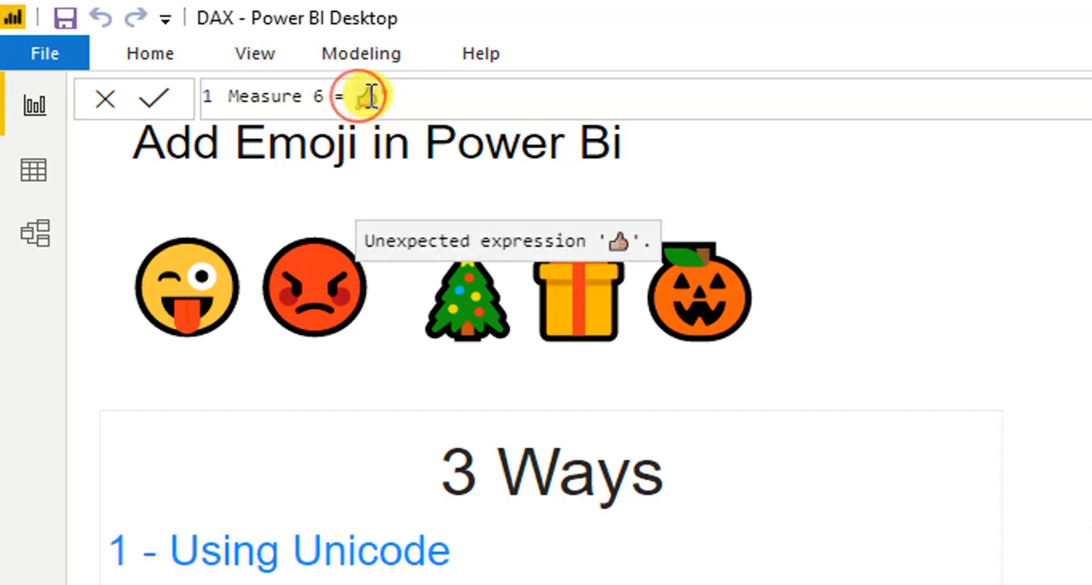
text(")
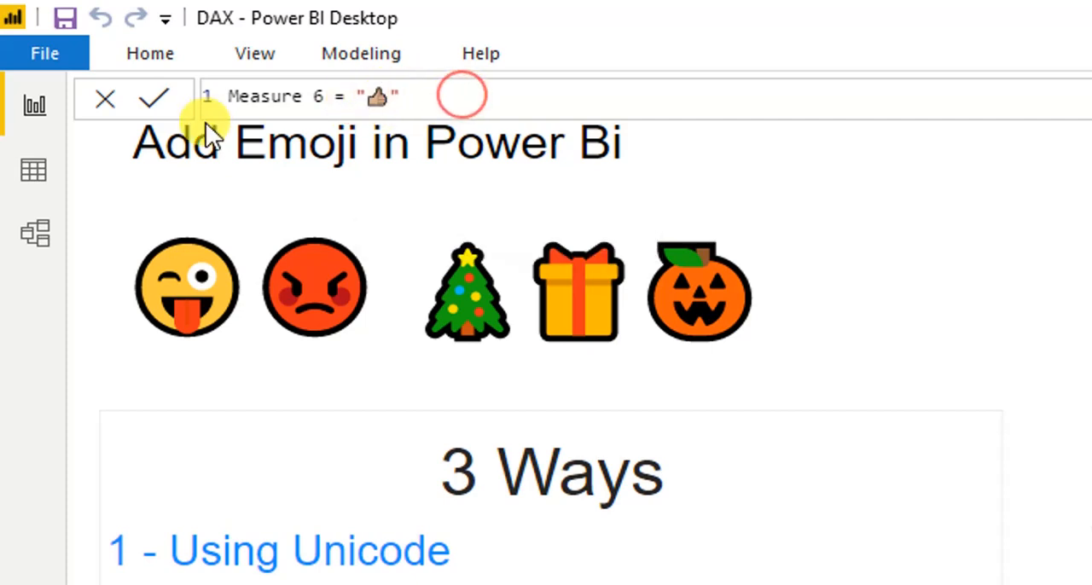
click(154, 99)
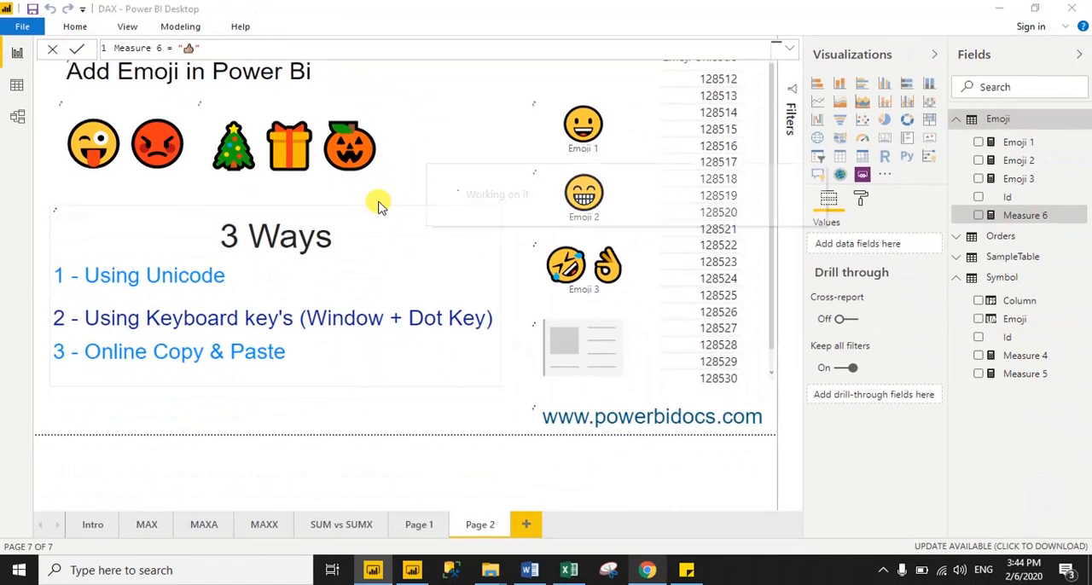
Show the new thumbs-up measure in the remaining empty card below the Emoji 3 card
drag(1029, 216, 580, 356)
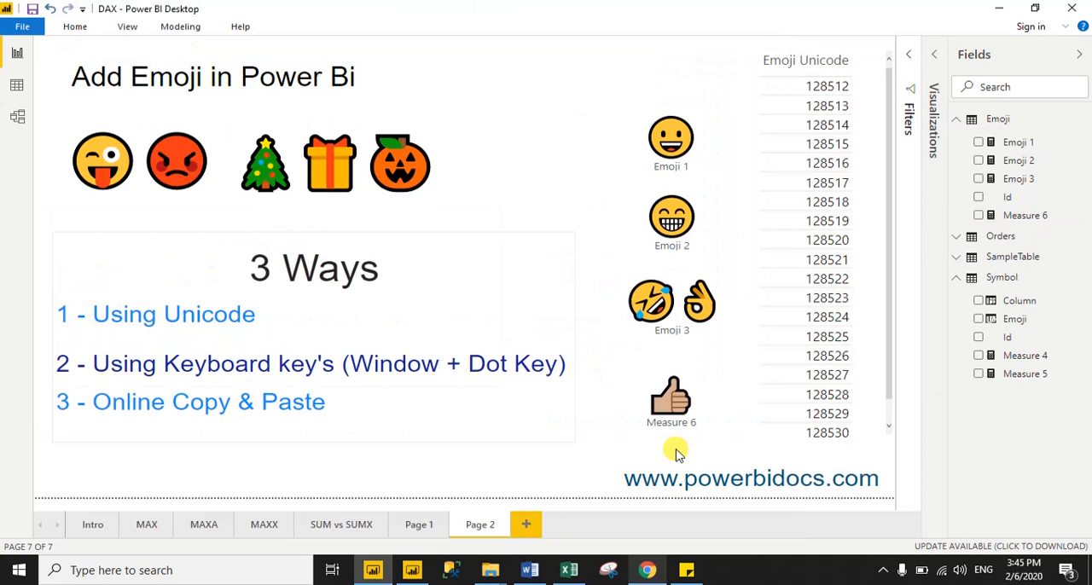
click(678, 417)
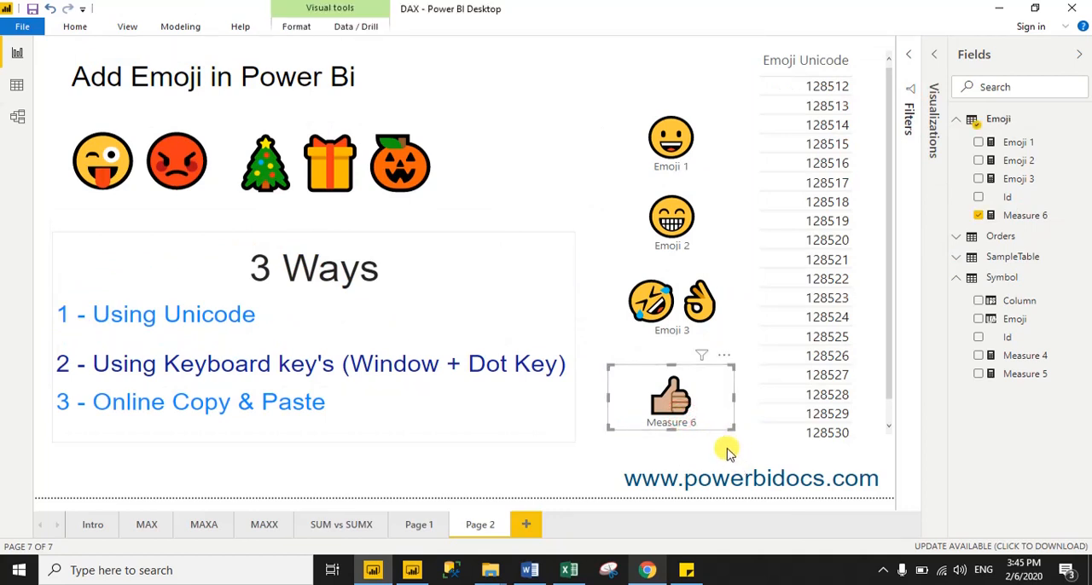
click(723, 450)
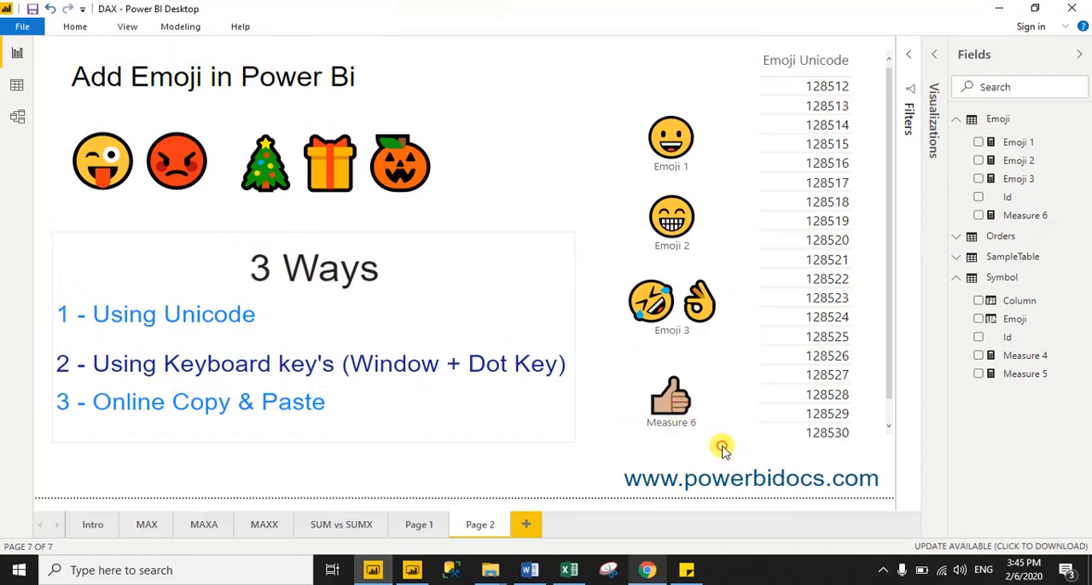